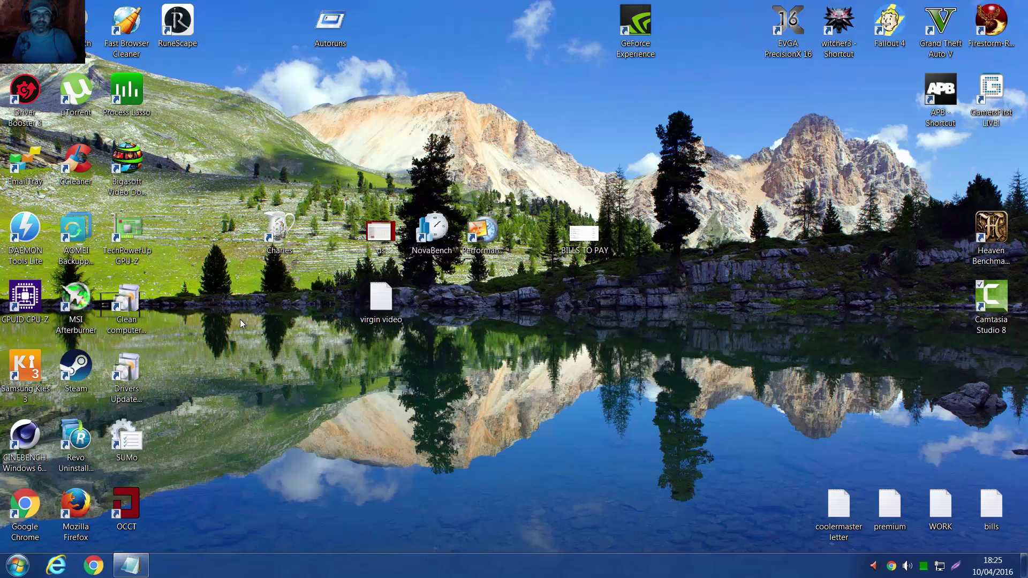
Run REGEDIT as administrator from Start search and bring the Notepad instructions back to front.
key(super)
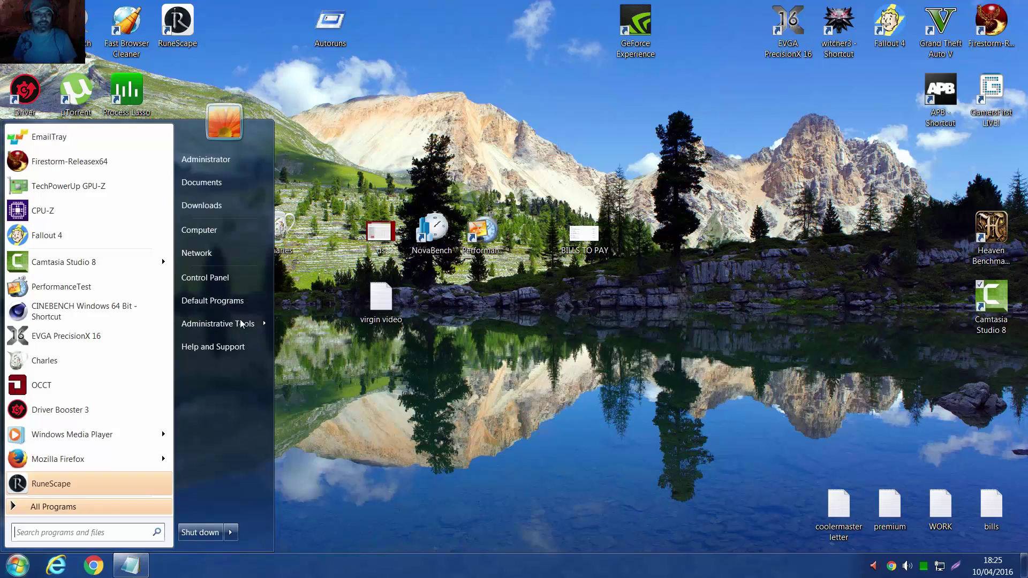
text(REG)
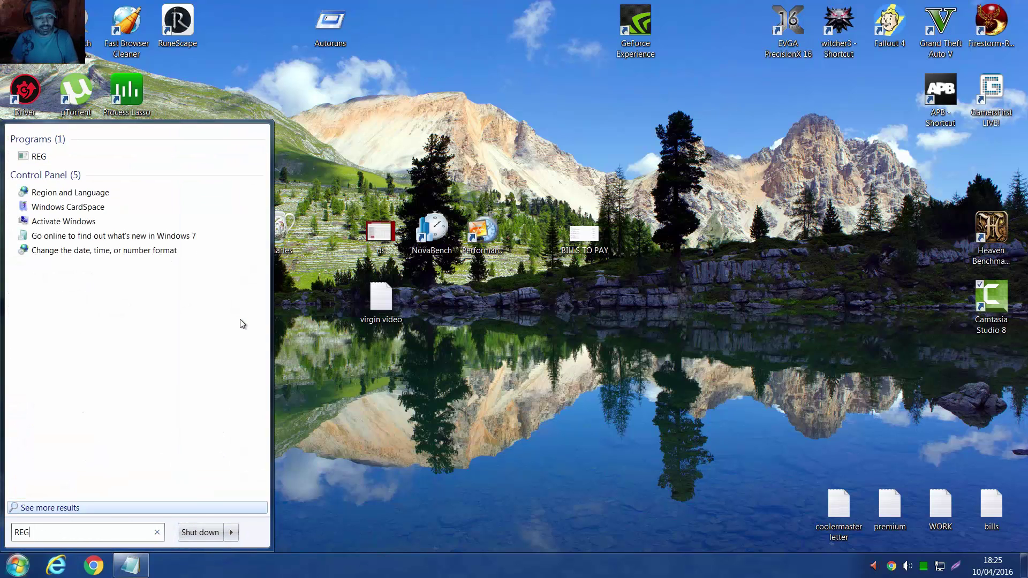
text(ED)
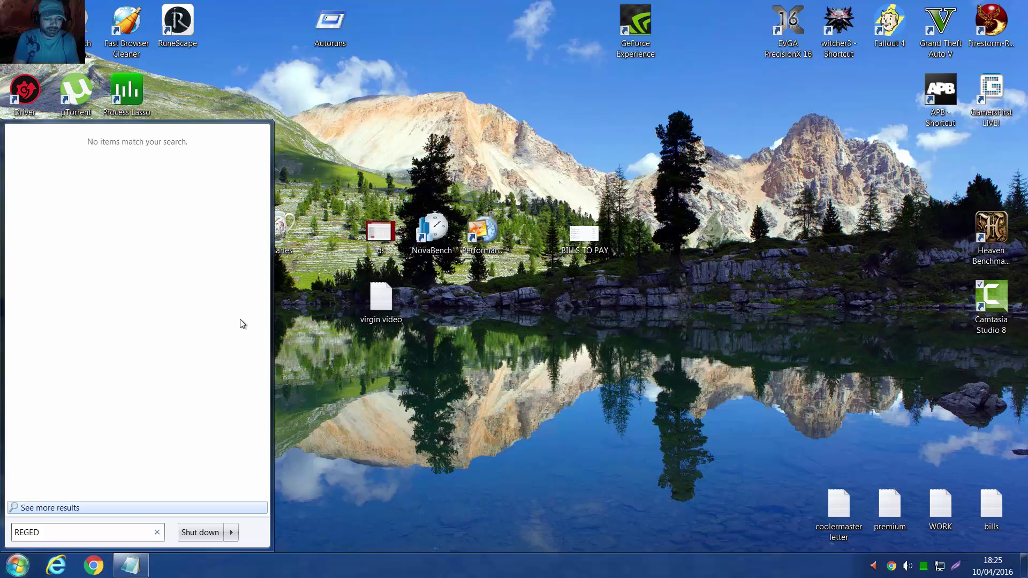
text(IT)
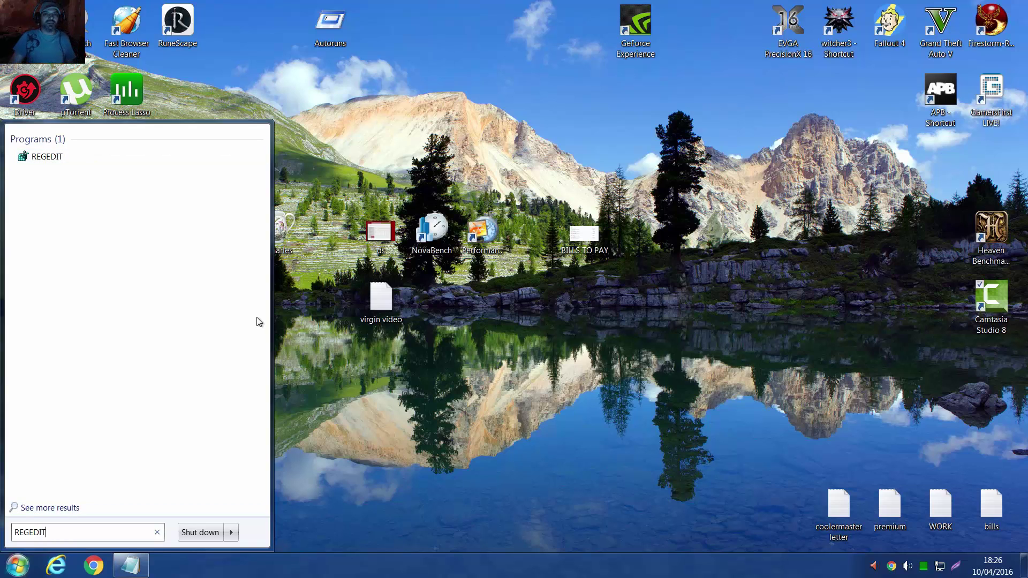
right_click(50, 158)
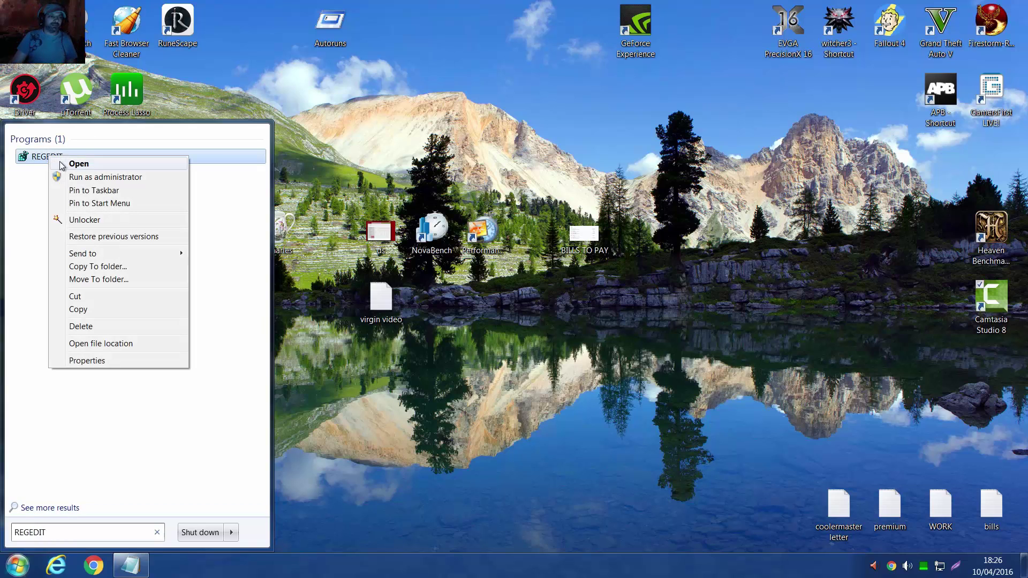
click(91, 180)
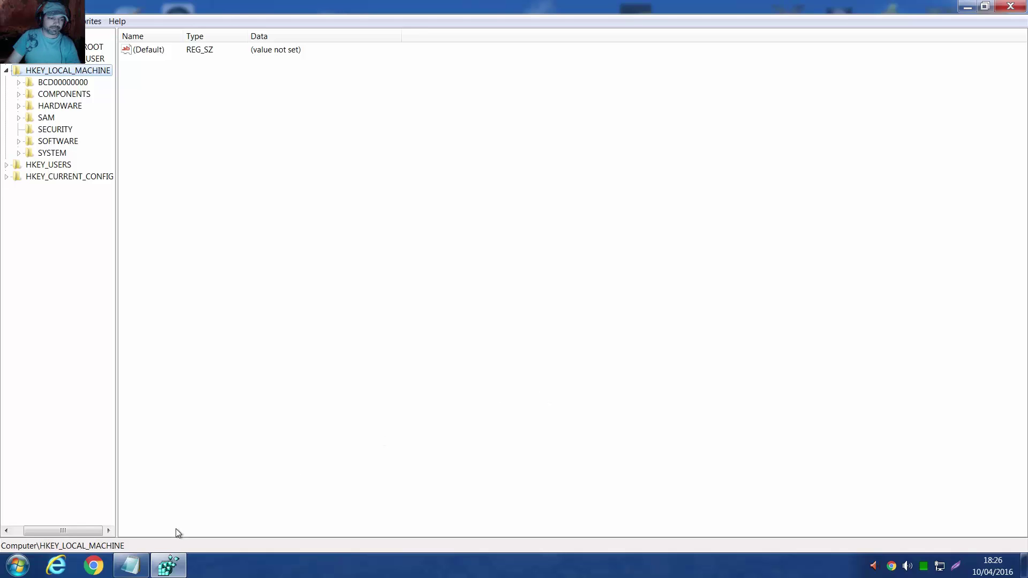
click(129, 565)
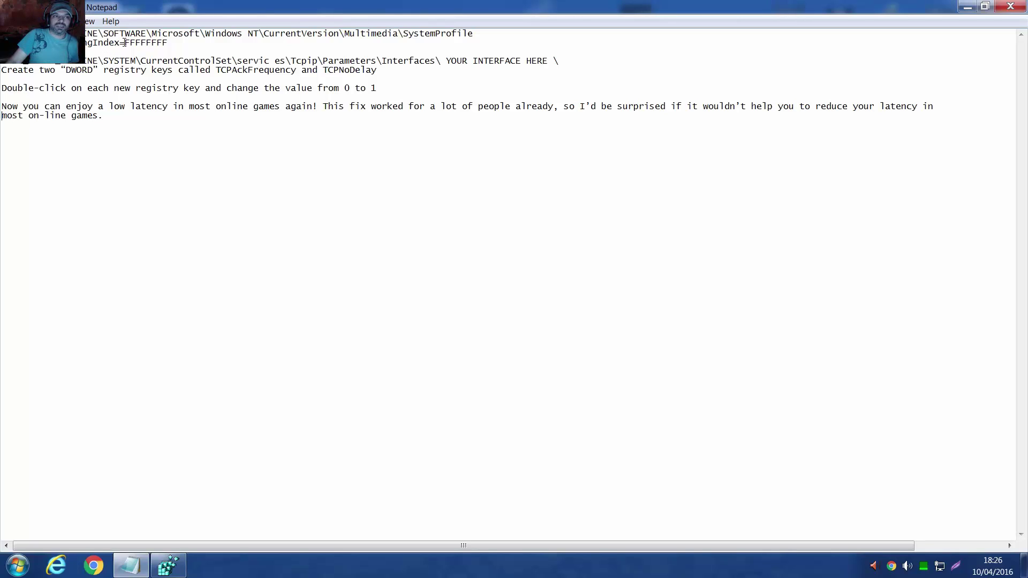
Copy the FFFFFFFF value from the notes and restore Registry Editor down to a smaller window.
drag(136, 42, 153, 43)
right_click(166, 46)
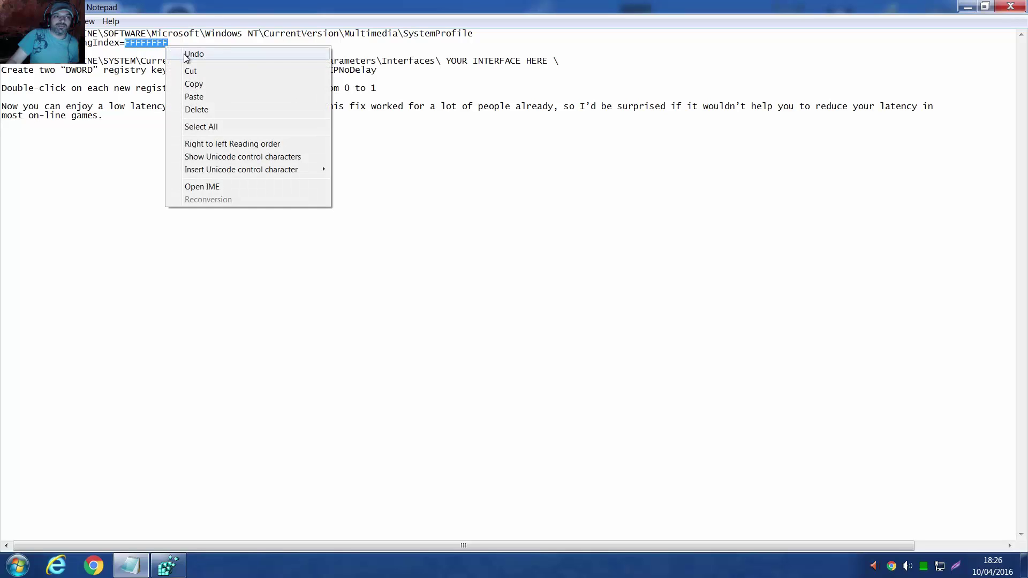
click(189, 86)
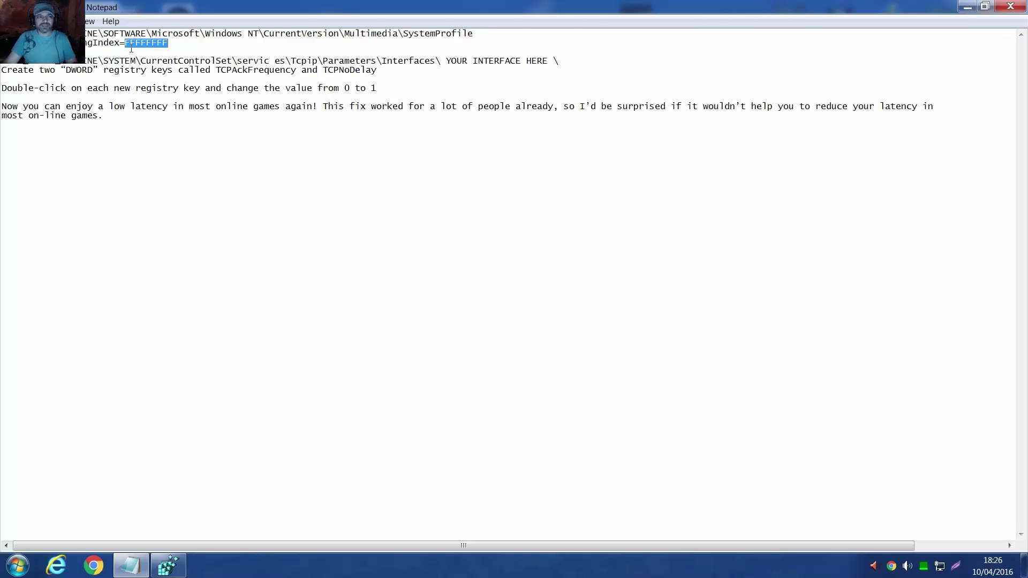
click(167, 566)
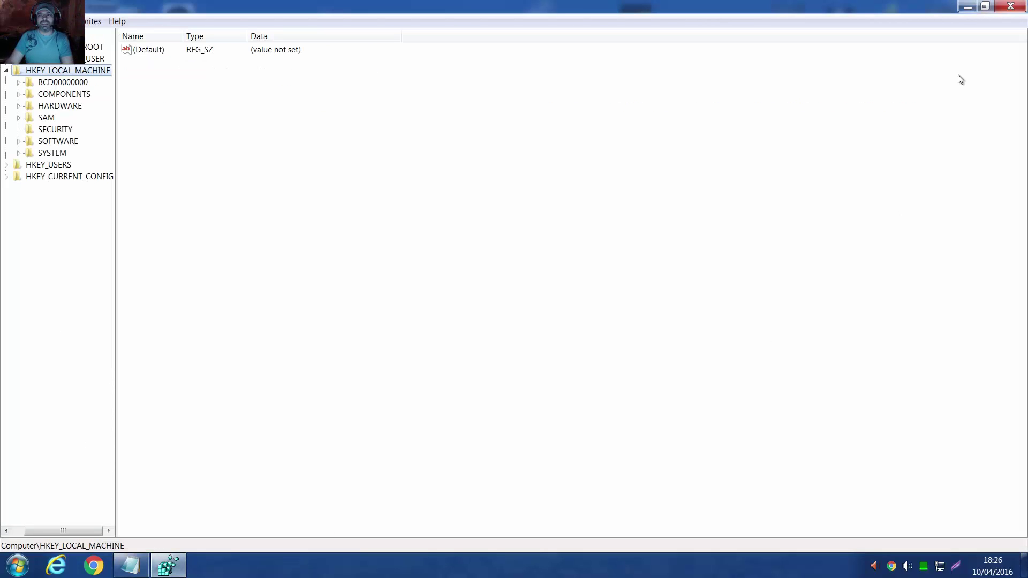
click(981, 7)
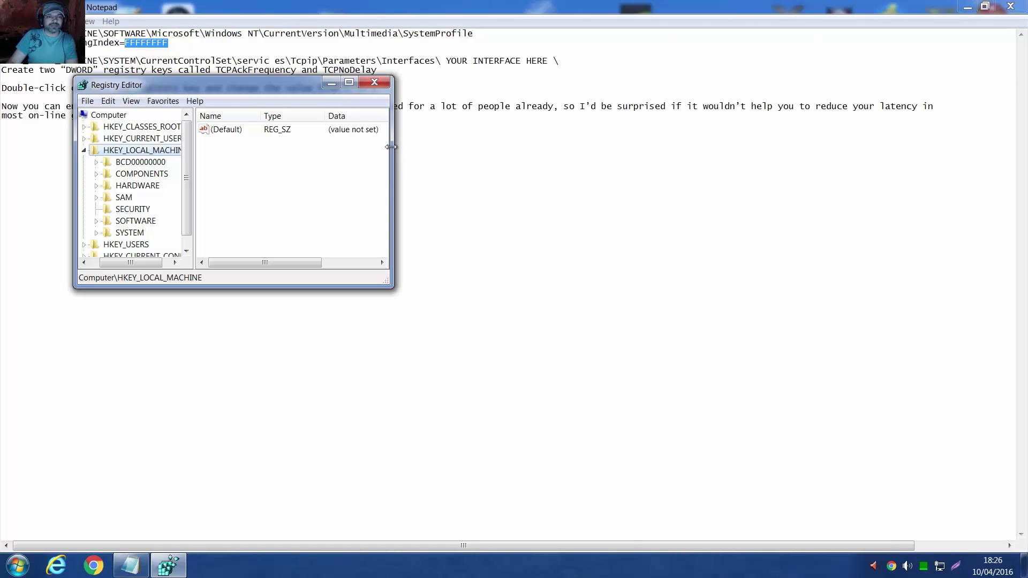
Widen Registry Editor and expand HKEY_LOCAL_MACHINE > SOFTWARE > Microsoft in the key tree.
drag(391, 151, 752, 151)
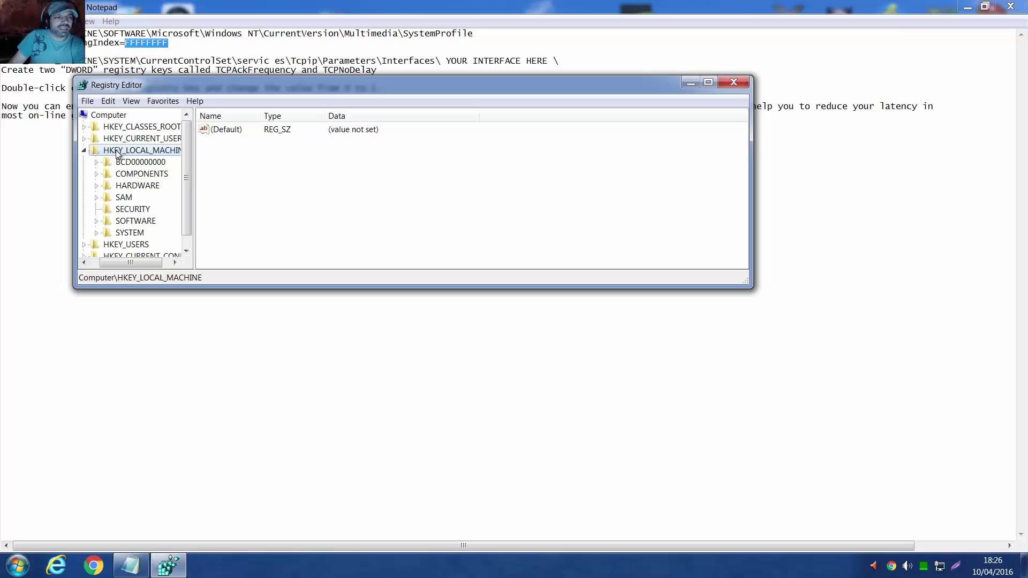
click(85, 150)
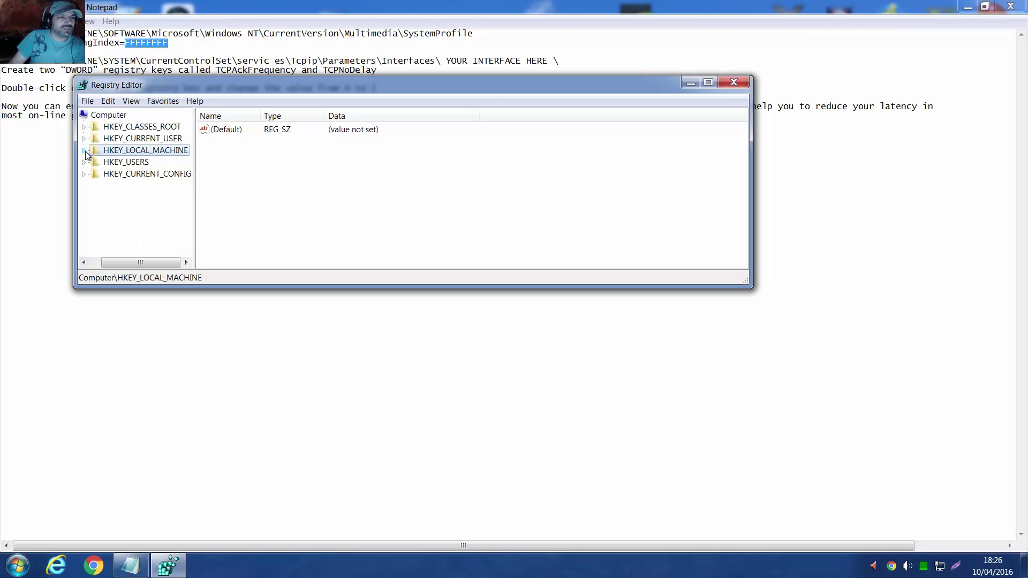
click(85, 151)
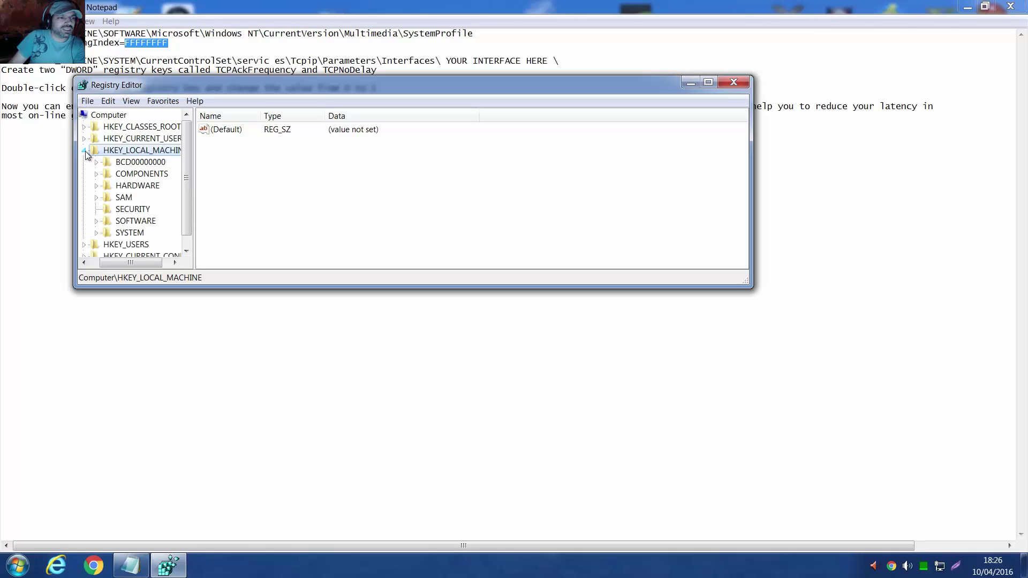
click(97, 221)
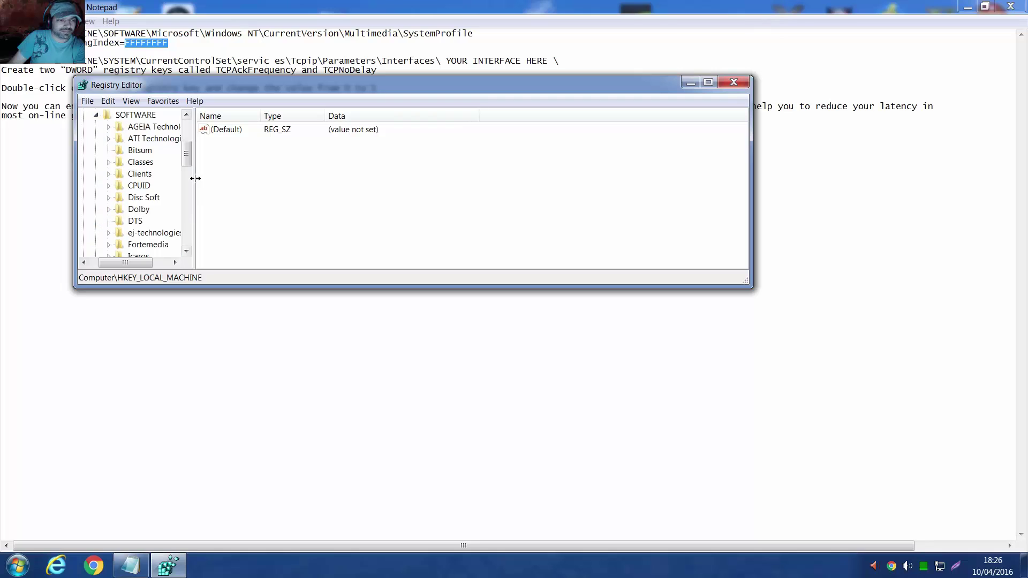
drag(187, 152, 187, 187)
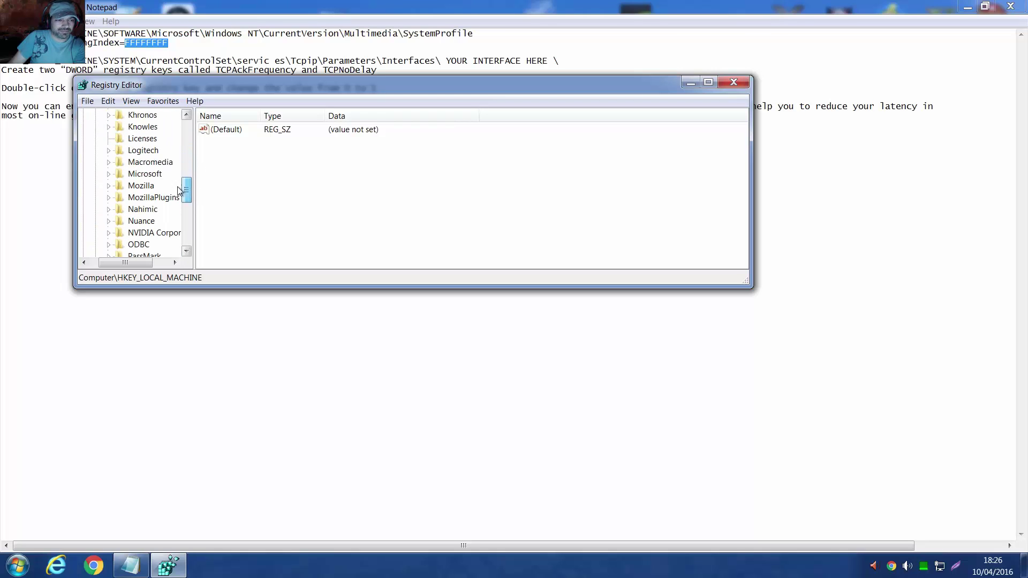
click(136, 174)
double_click(124, 175)
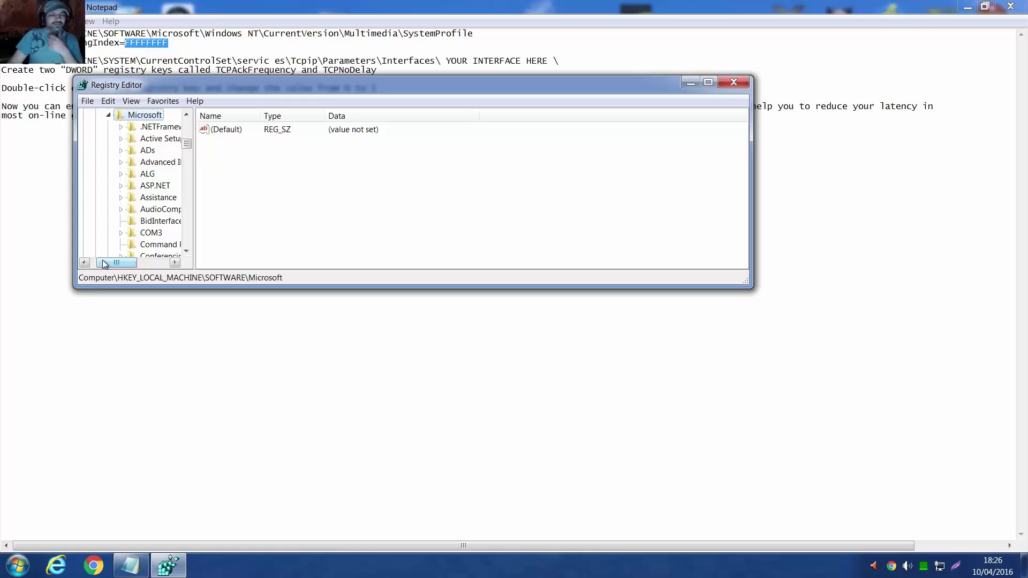
drag(103, 261, 115, 260)
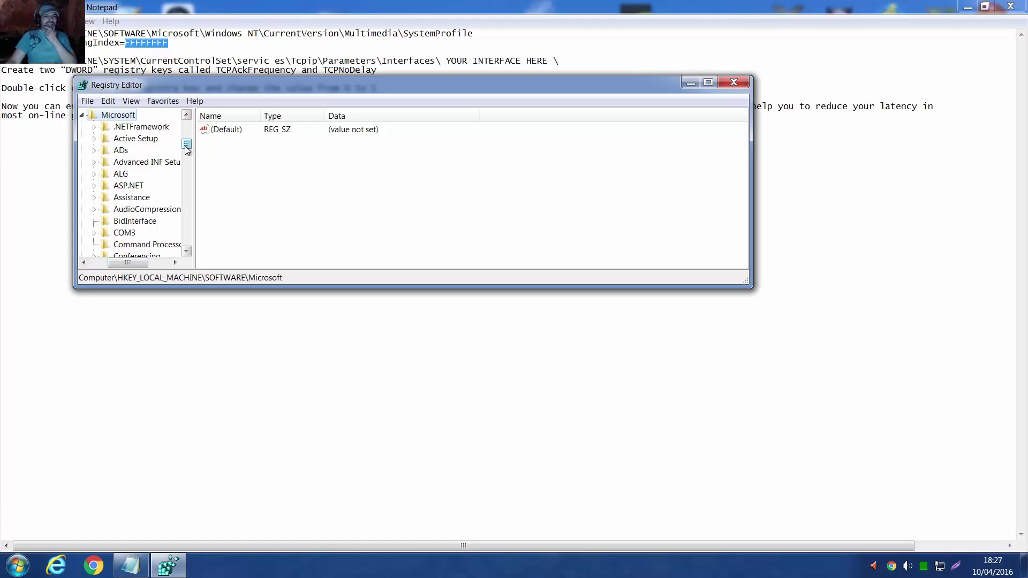
drag(186, 147, 187, 223)
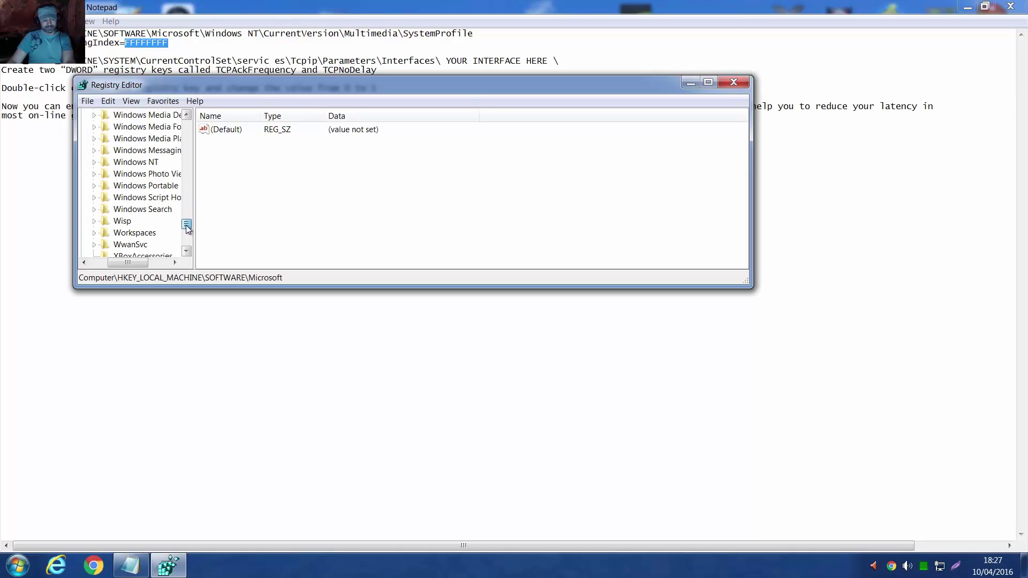
Expand Windows NT > CurrentVersion > Multimedia, open SystemProfile and select NetworkThrottlingIndex.
click(134, 163)
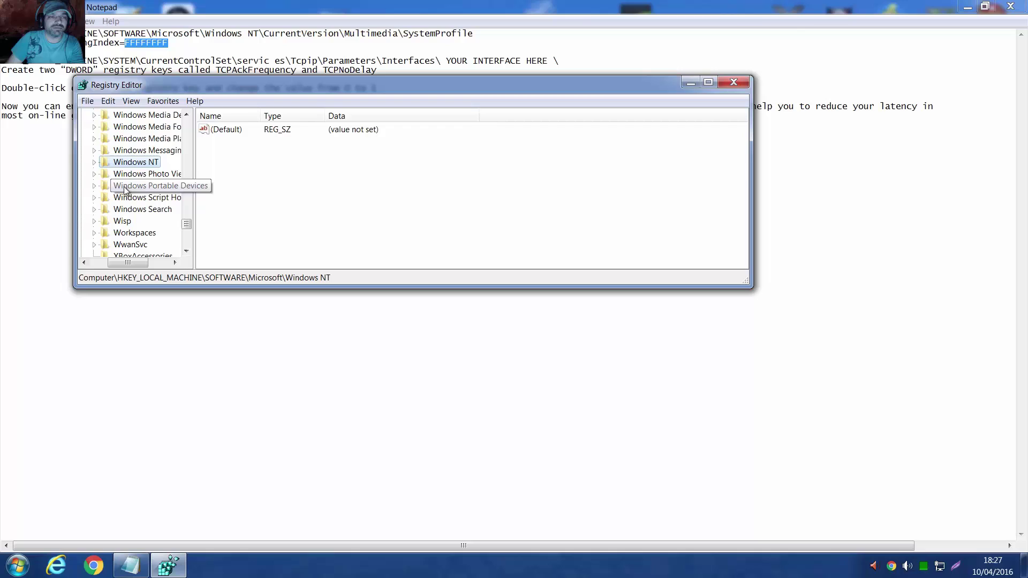
click(93, 162)
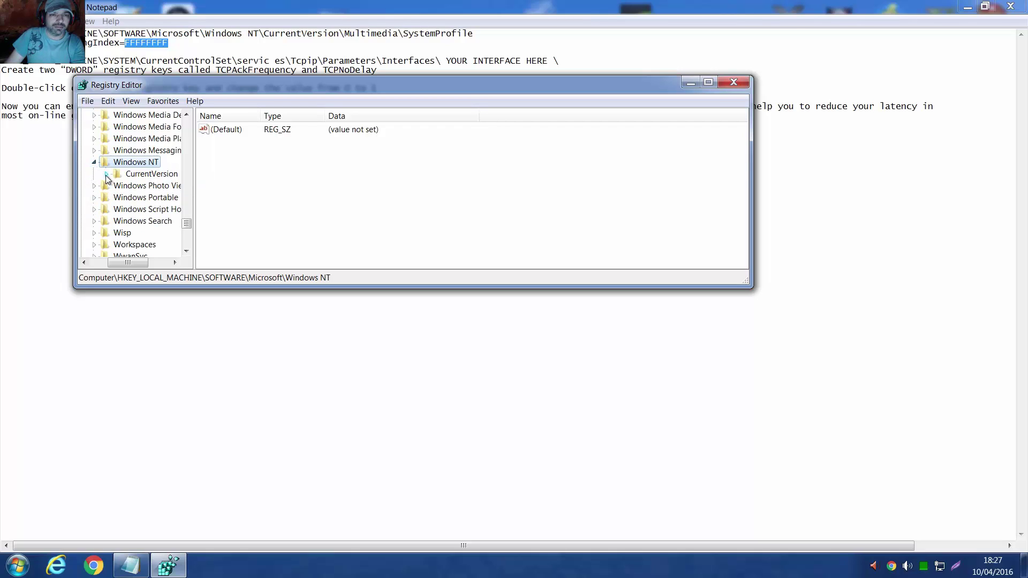
click(106, 175)
mouse_move(185, 201)
mouse_down()
mouse_move(186, 224)
mouse_move(187, 212)
mouse_up()
click(149, 175)
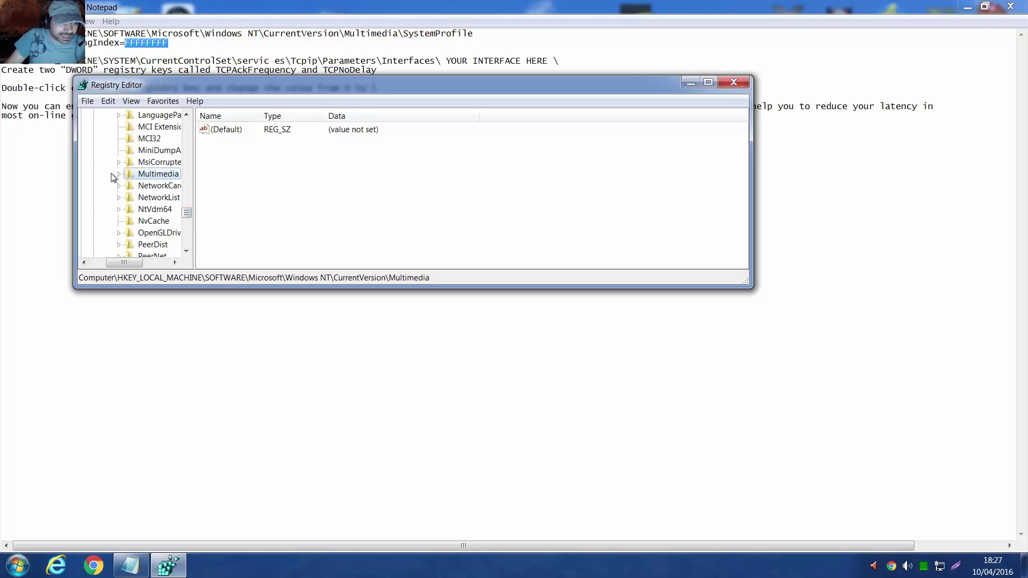
click(118, 174)
click(161, 186)
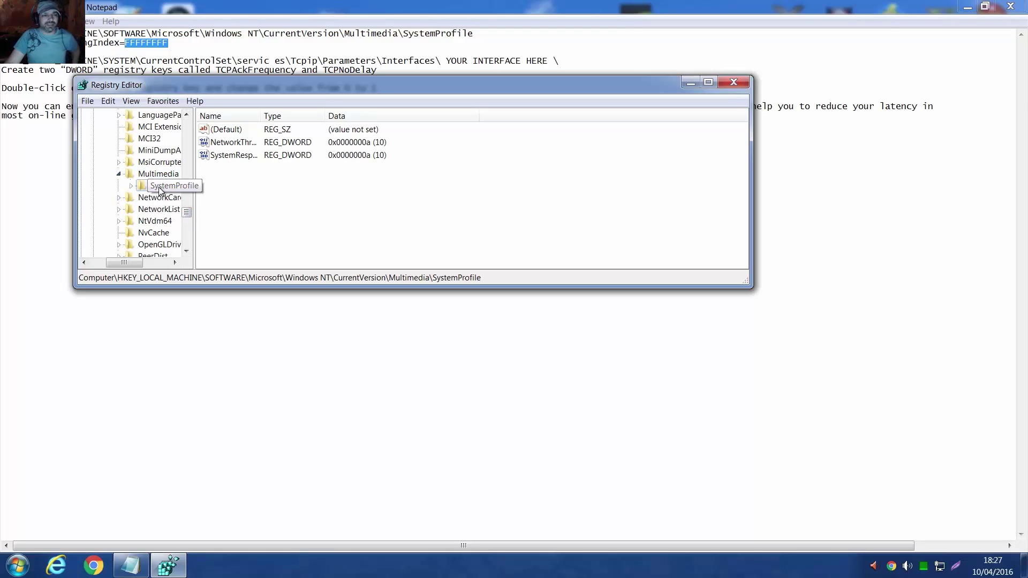
click(221, 148)
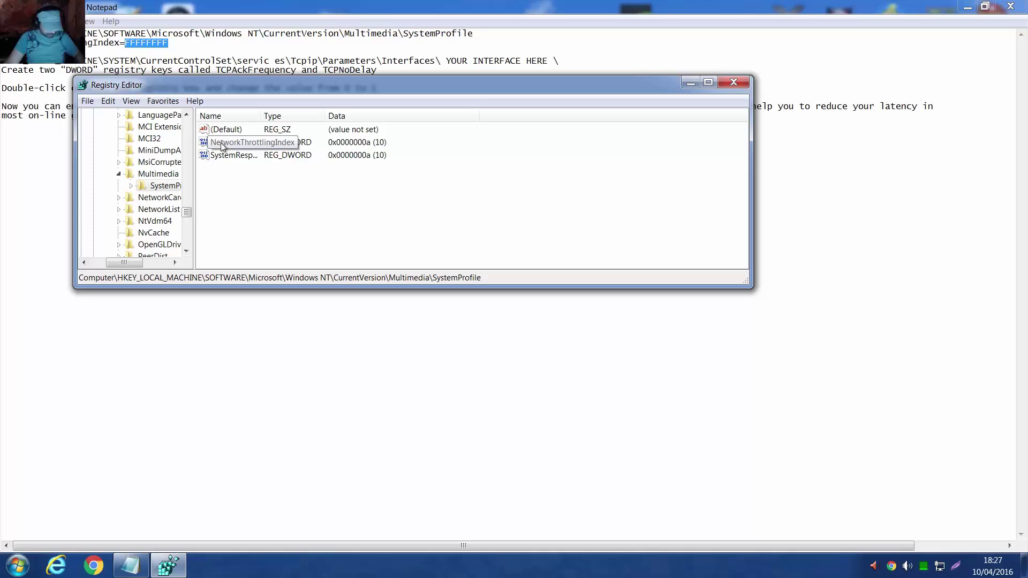
Set NetworkThrottlingIndex to the pasted FFFFFFFF (hexadecimal) and confirm the edit.
double_click(221, 144)
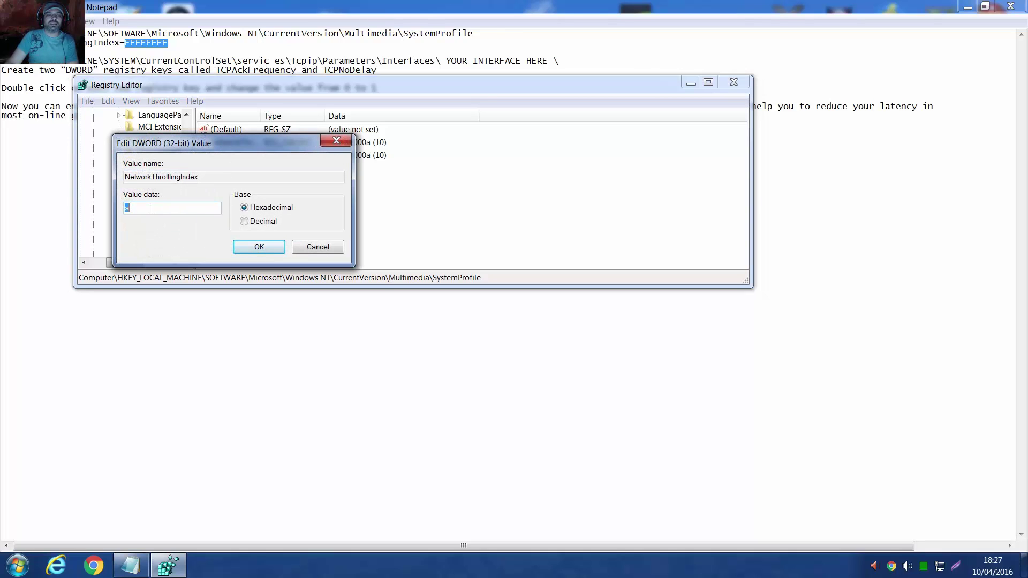
right_click(150, 208)
key(a)
right_click(130, 211)
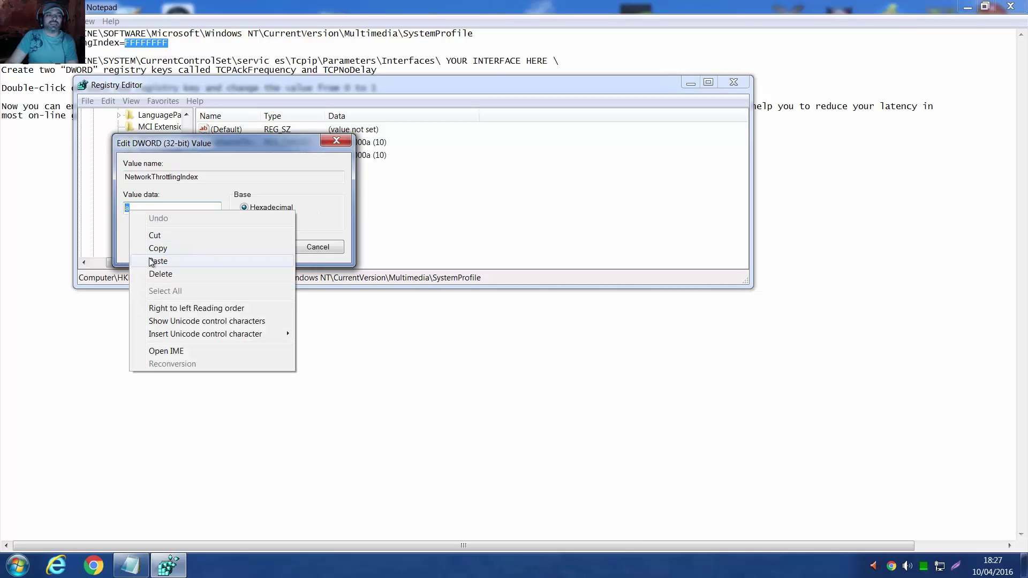
click(149, 259)
click(261, 247)
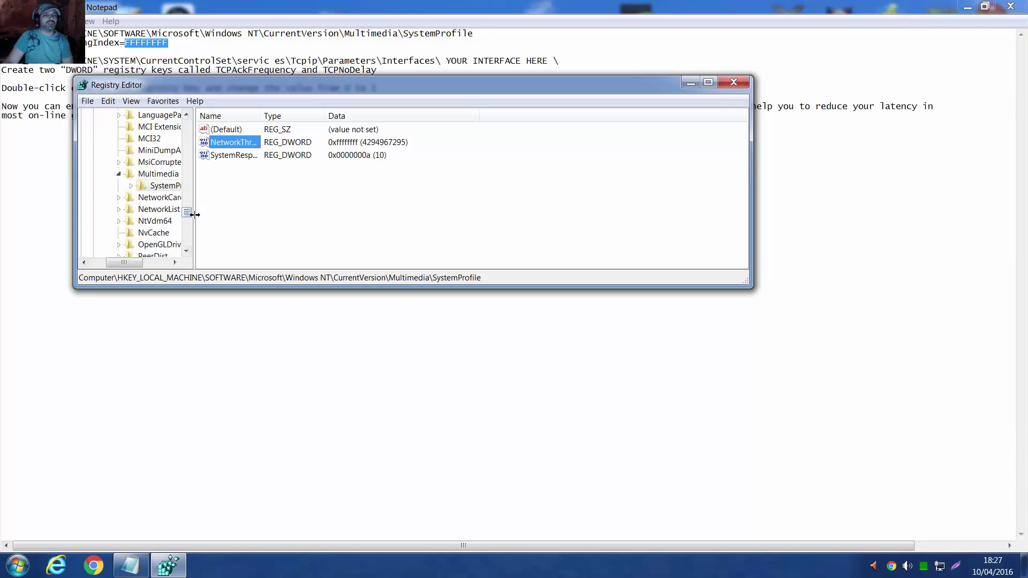
drag(188, 214, 189, 122)
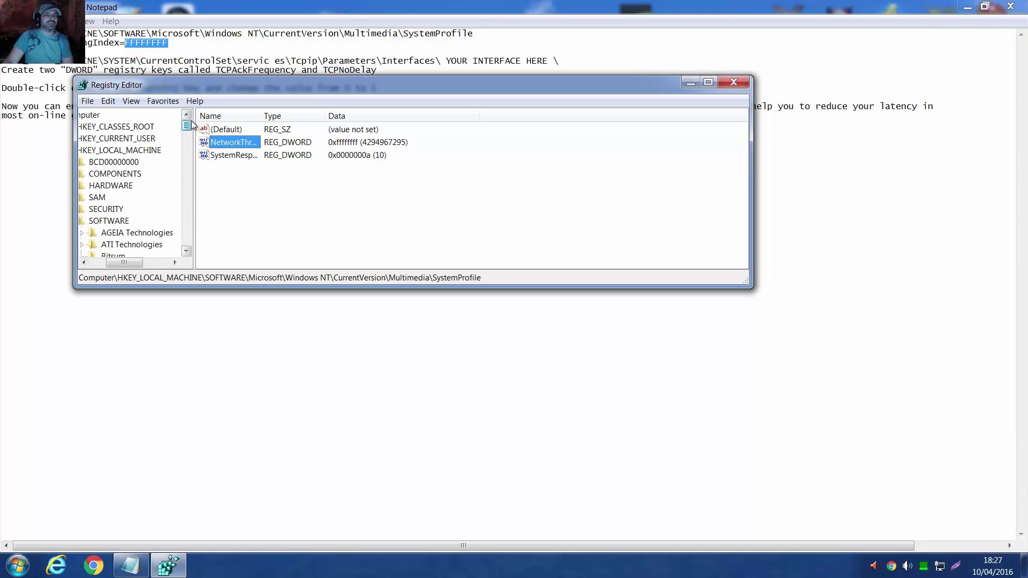
drag(124, 262, 108, 262)
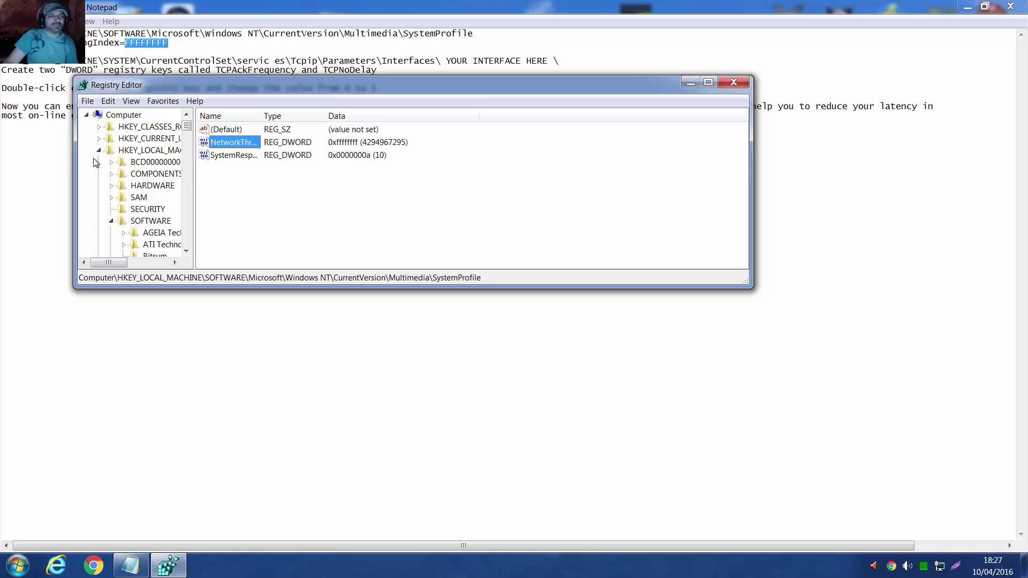
Collapse SOFTWARE, make the registry window taller and expand the SYSTEM key.
drag(172, 87, 179, 113)
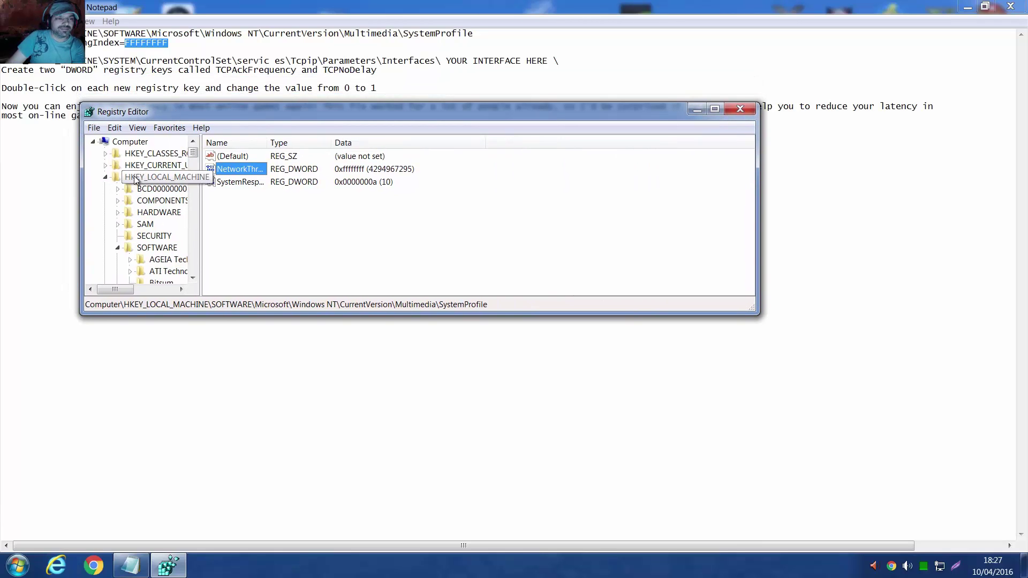
click(119, 247)
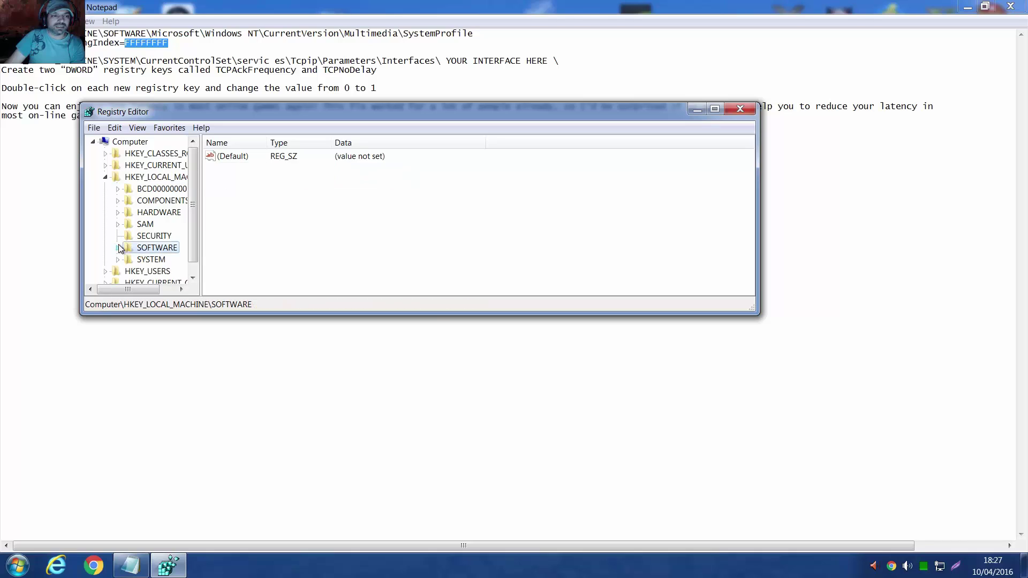
click(147, 260)
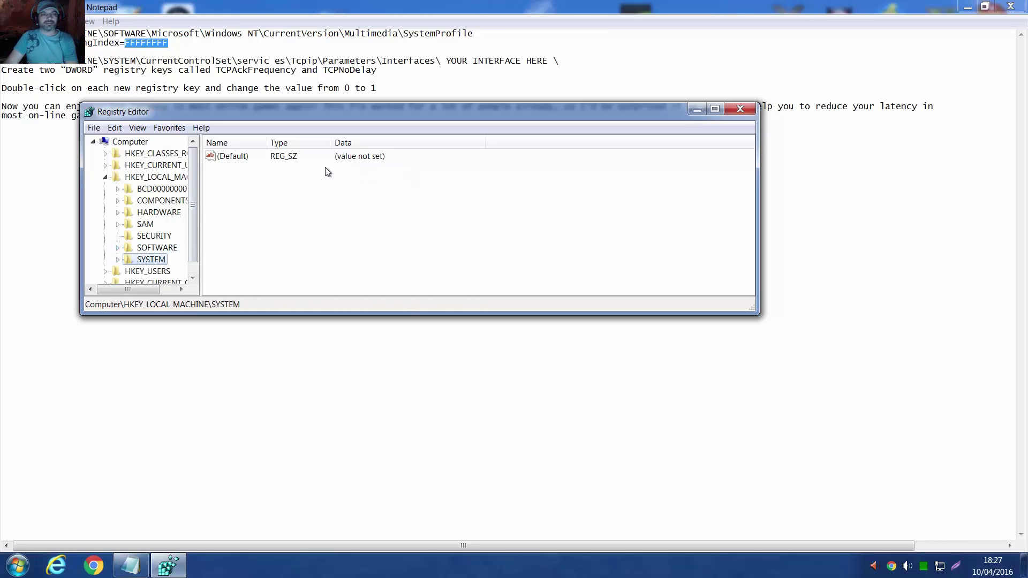
click(400, 366)
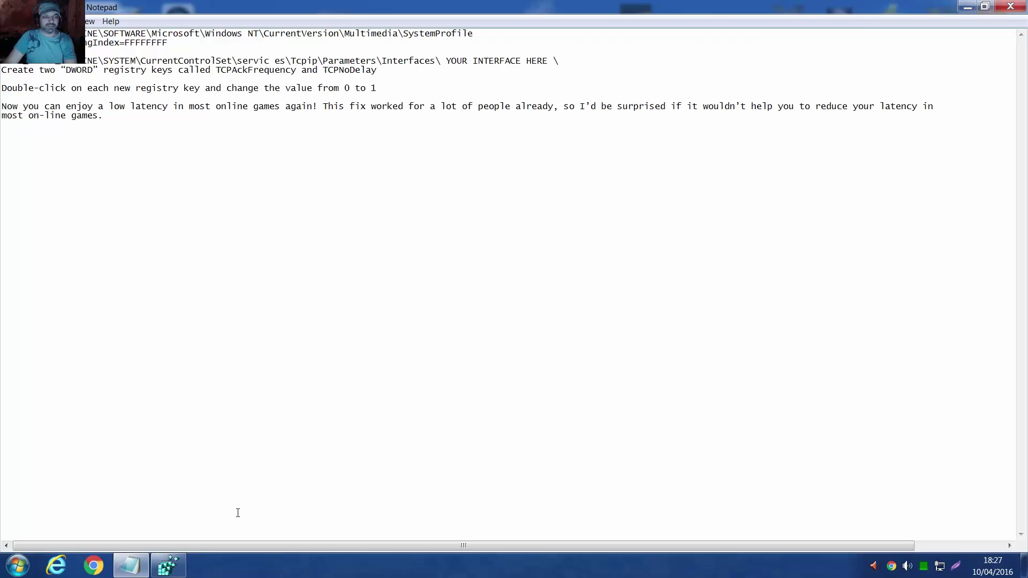
click(168, 565)
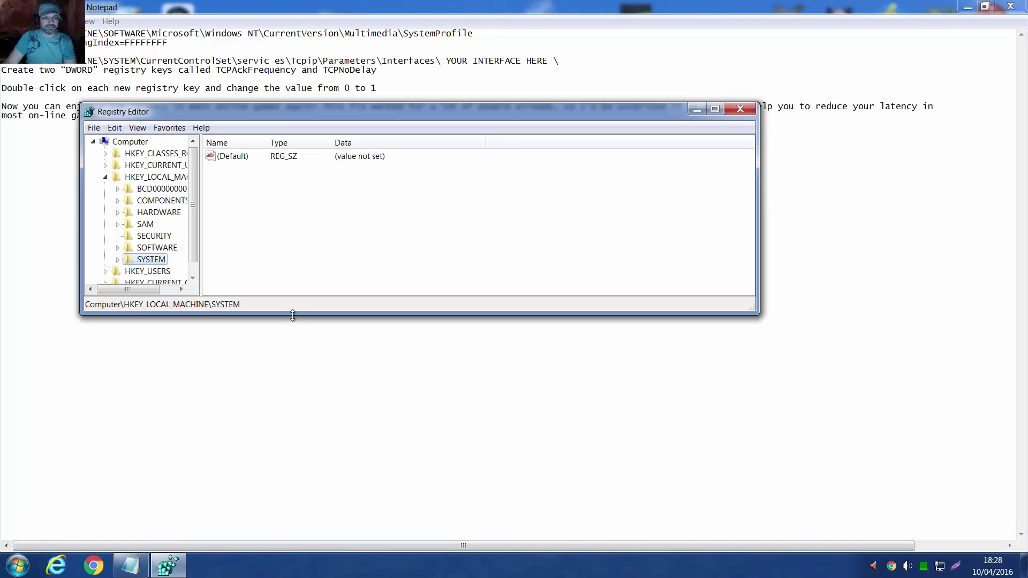
drag(293, 314, 293, 518)
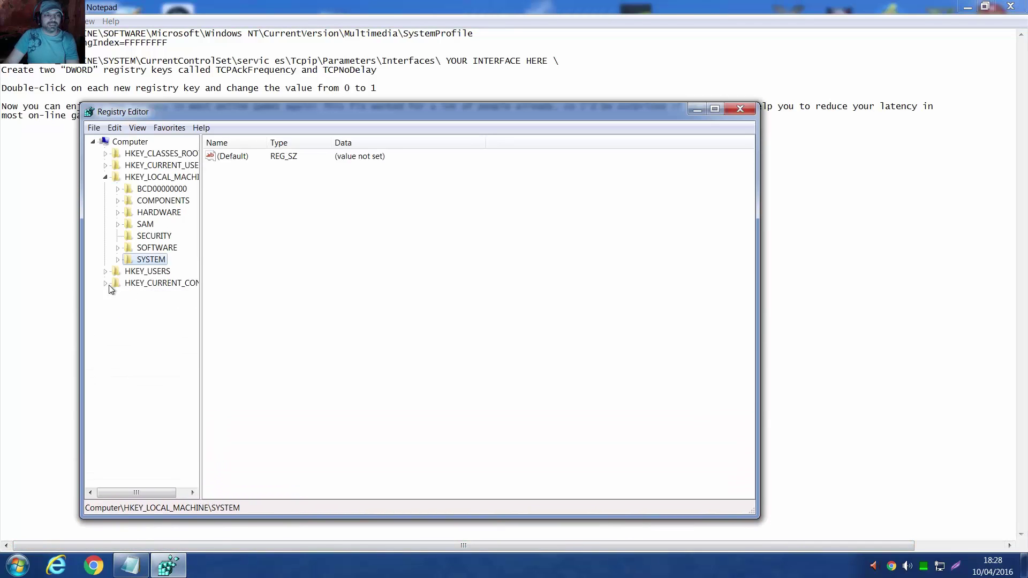
click(117, 259)
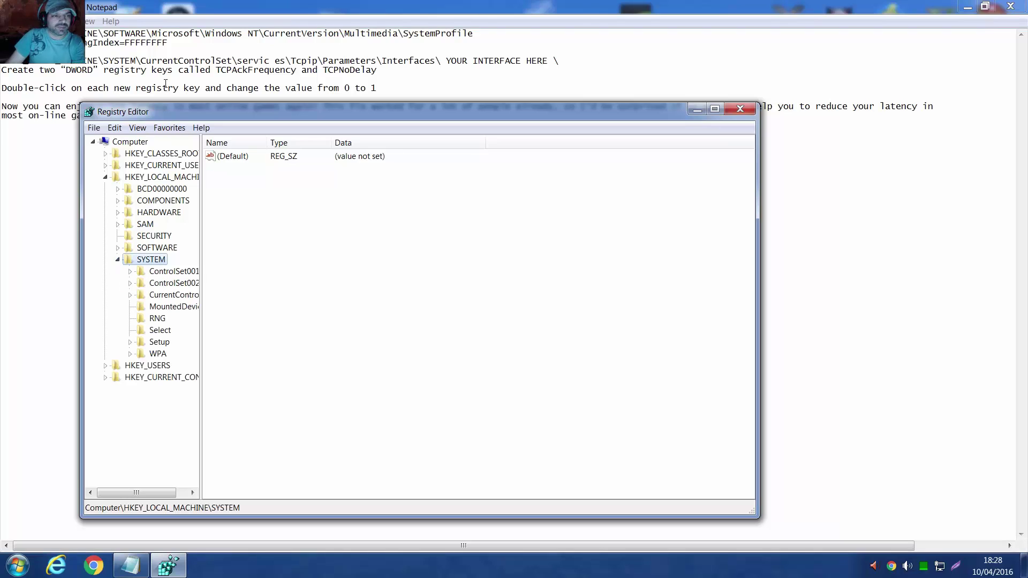
Remove the stray space in the notes' services path, then expand CurrentControlSet > services.
key(alt+Tab)
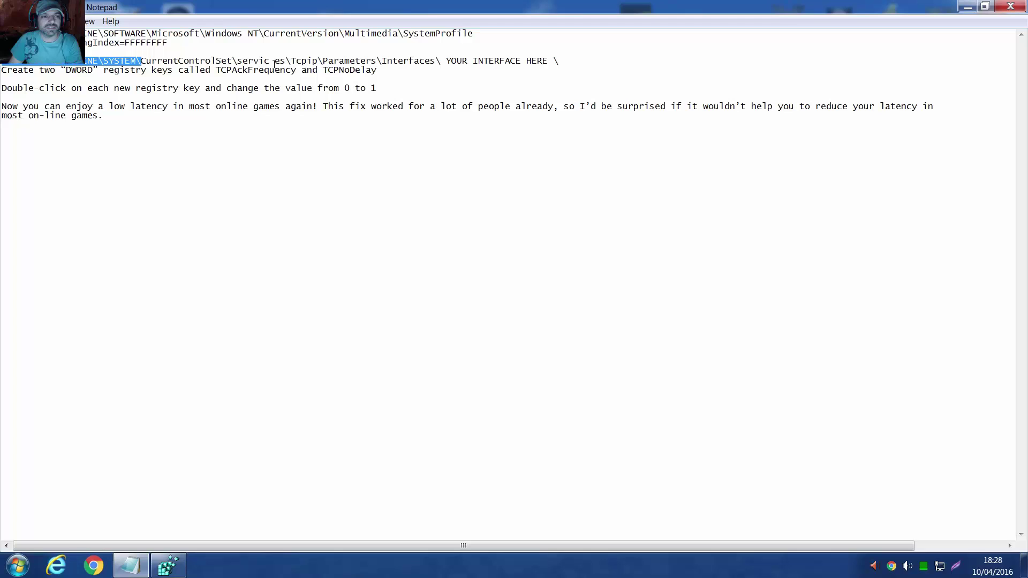
click(274, 64)
key(BackSpace)
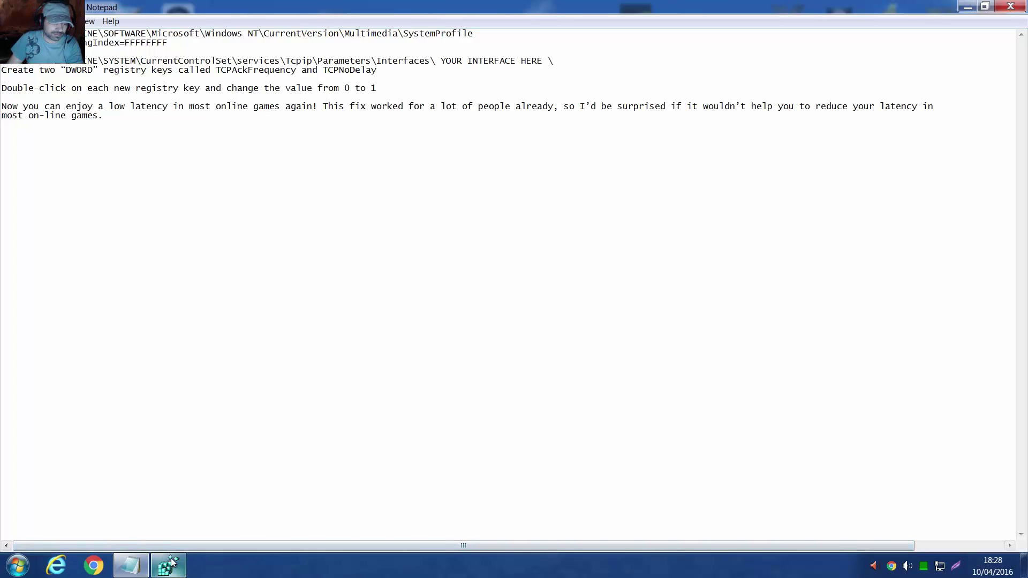
click(170, 565)
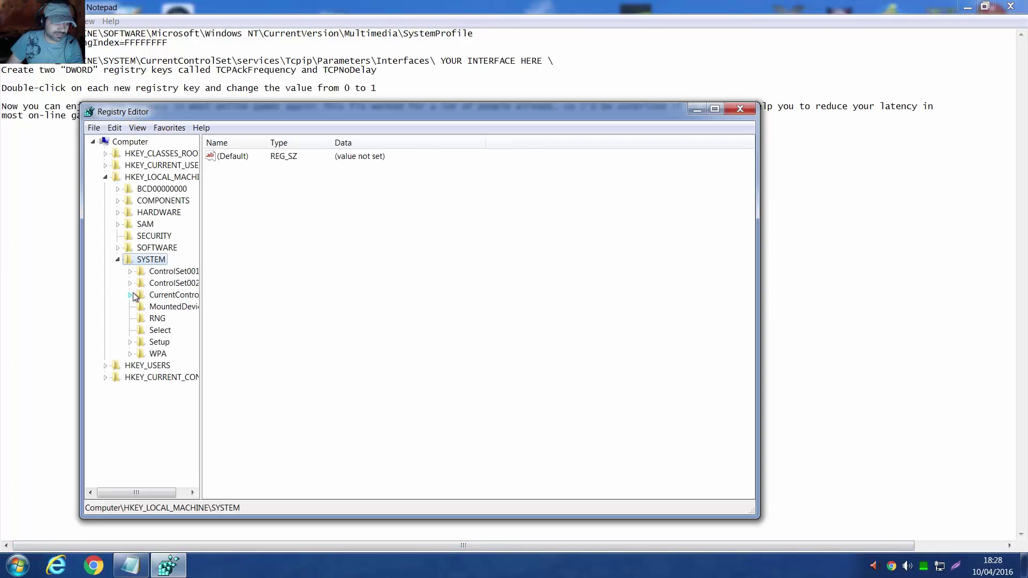
click(131, 294)
click(143, 354)
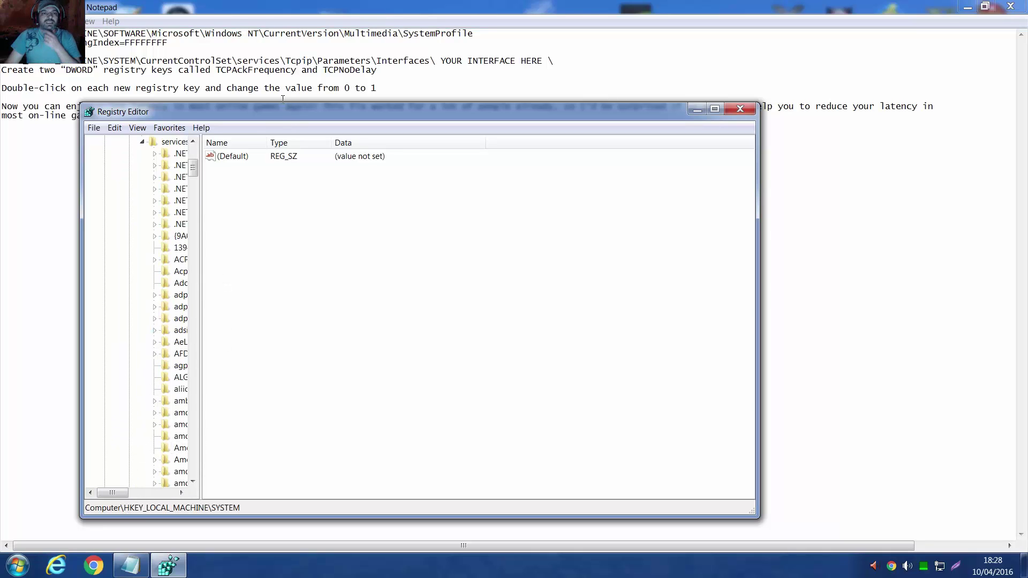
drag(193, 168, 198, 190)
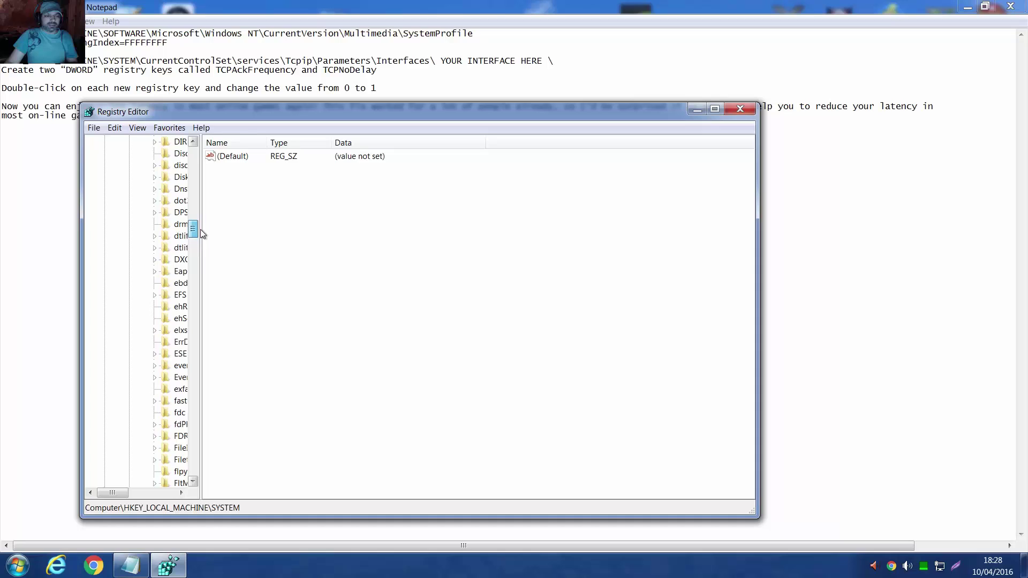
drag(200, 229, 197, 409)
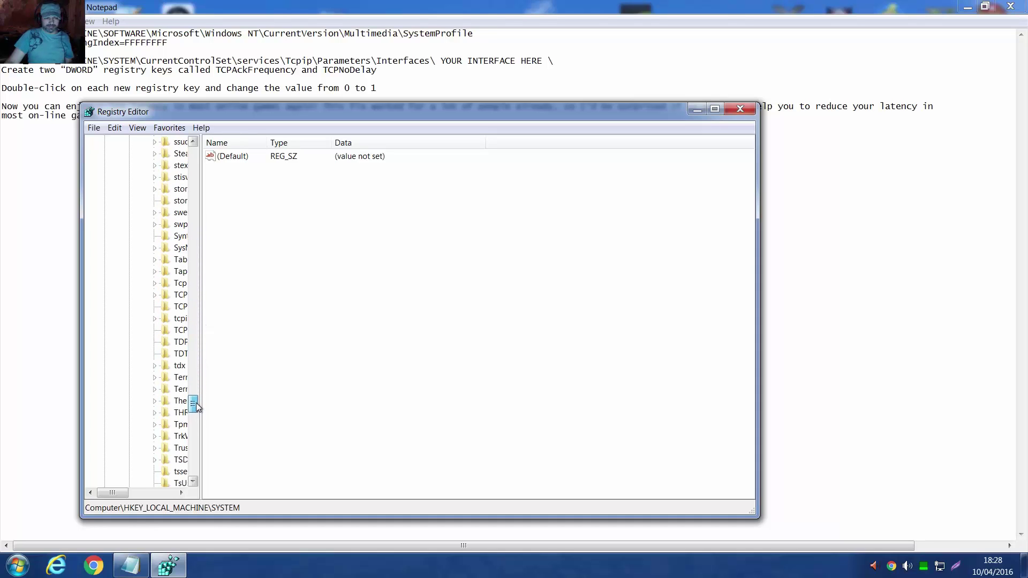
drag(113, 492, 136, 494)
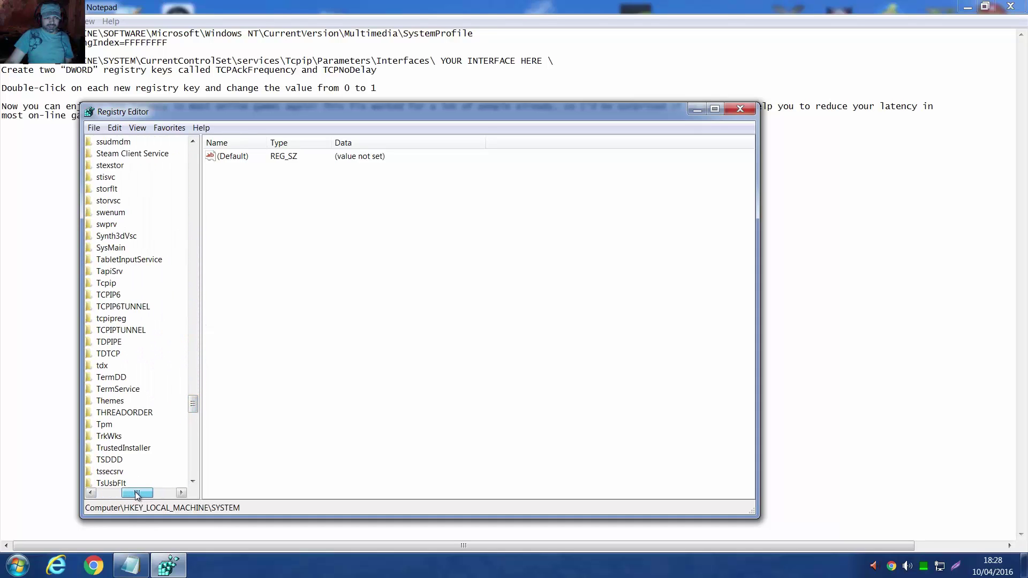
Expand Tcpip > Parameters > Interfaces under services to list the interface subkeys.
click(113, 284)
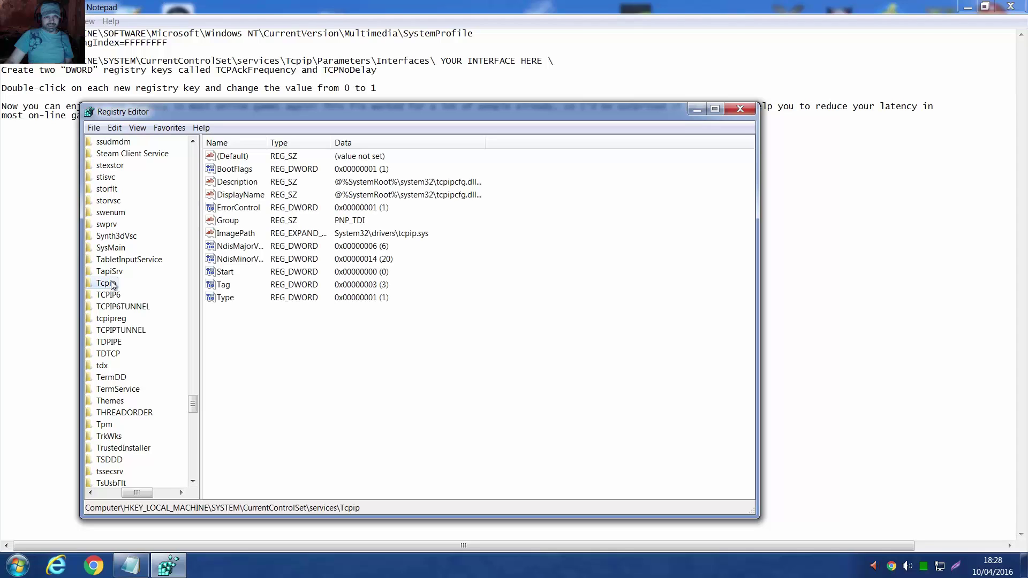
double_click(112, 285)
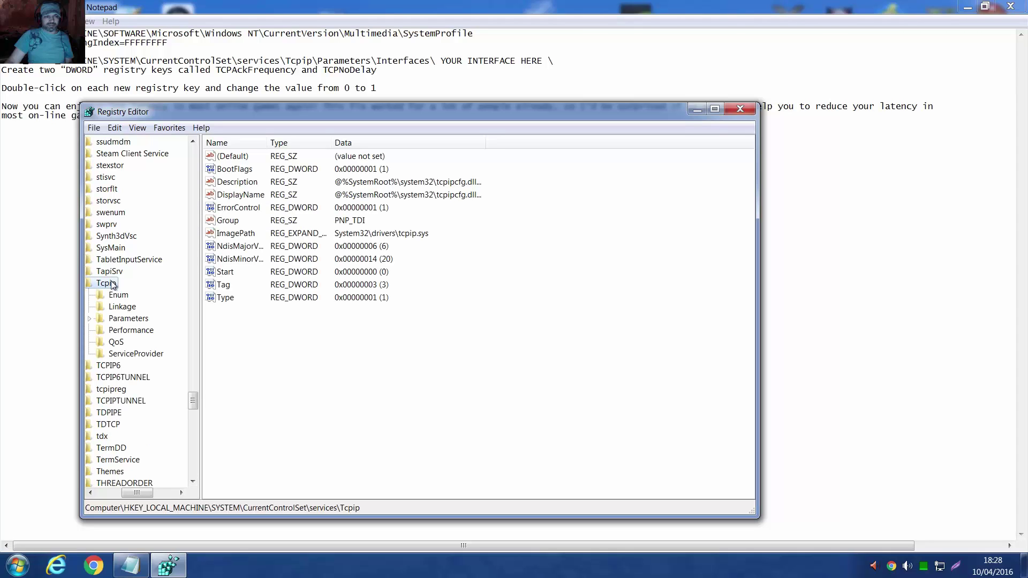
click(115, 322)
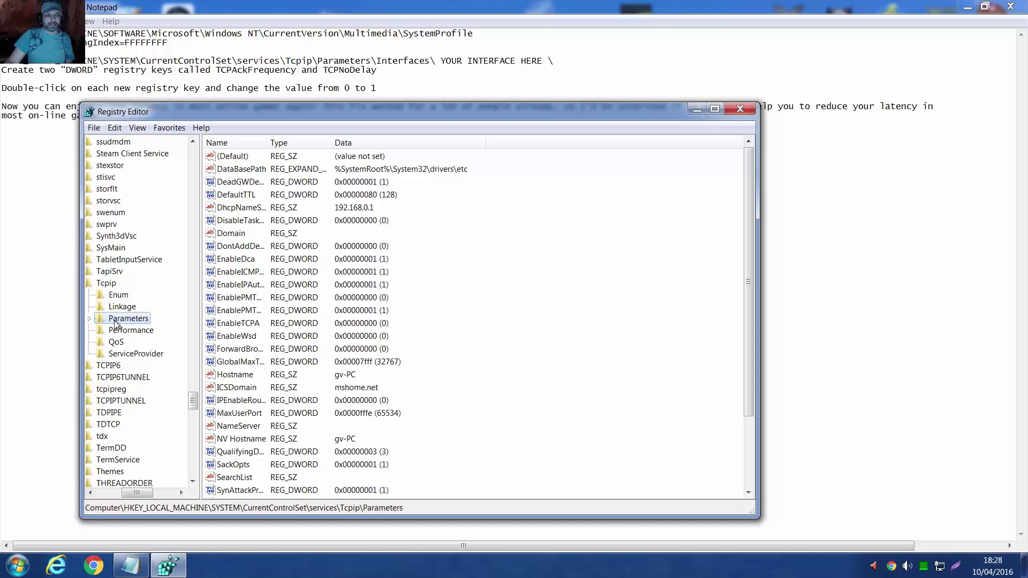
double_click(116, 323)
double_click(136, 356)
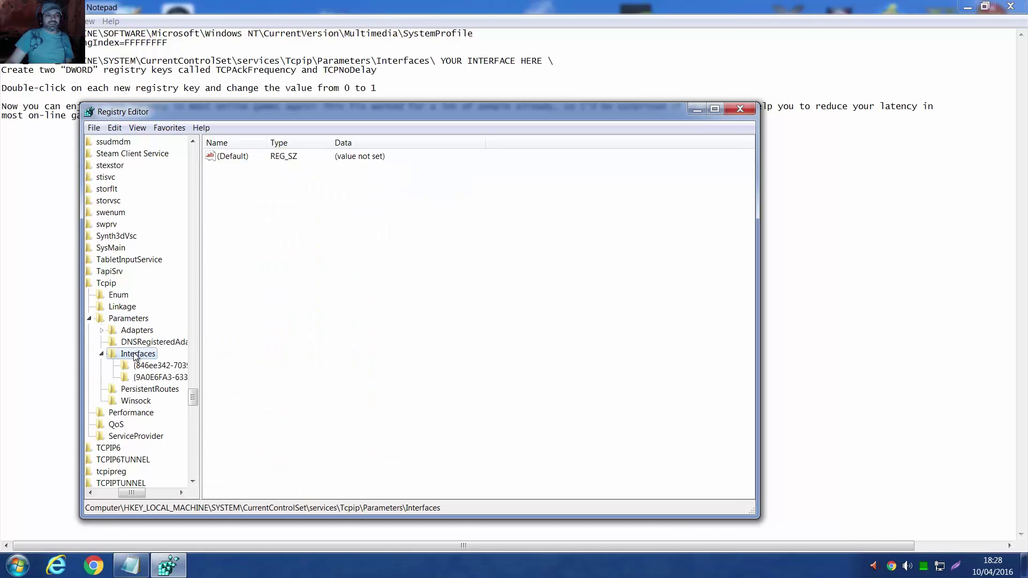
Check the interface subkeys' DhcpIPAddress/DhcpDefaultGateway and settle on the 192.168.0.5 interface key.
click(143, 366)
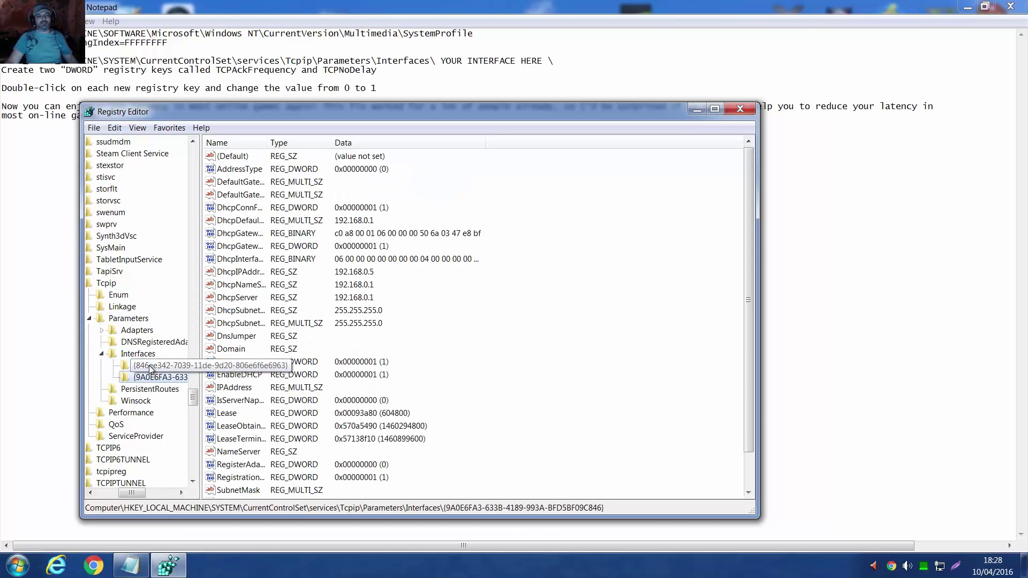
click(150, 368)
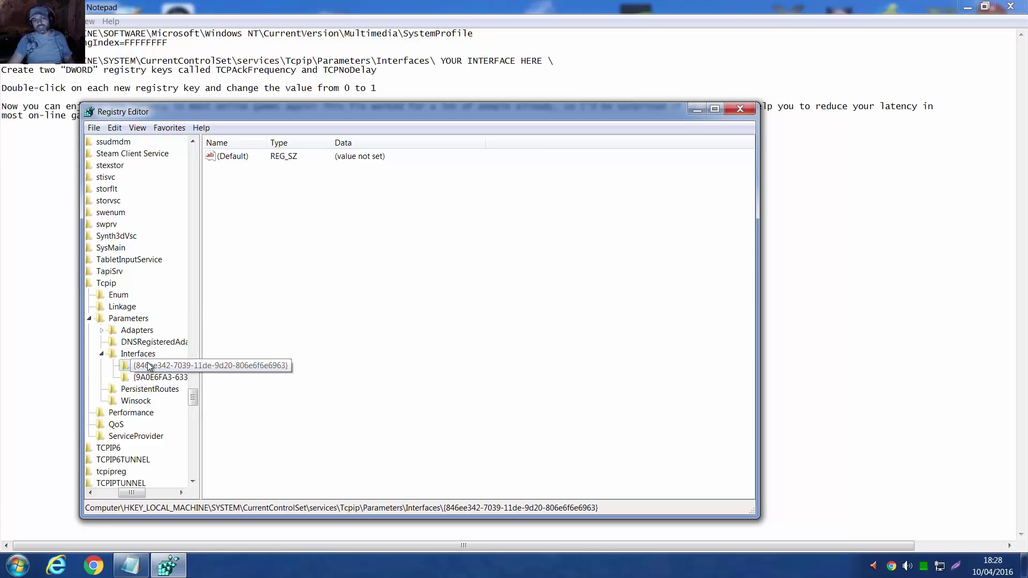
click(150, 377)
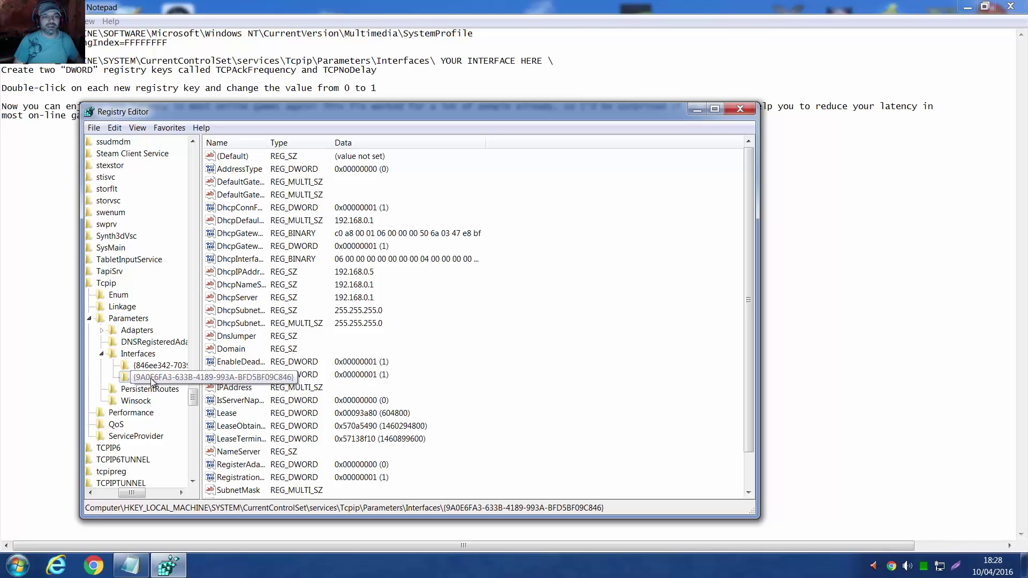
click(242, 221)
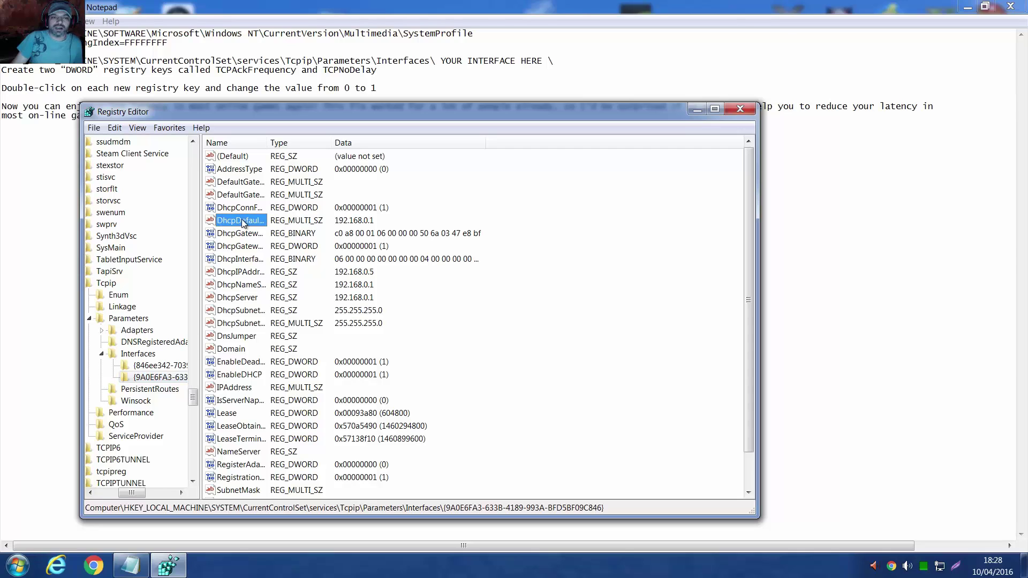
click(177, 366)
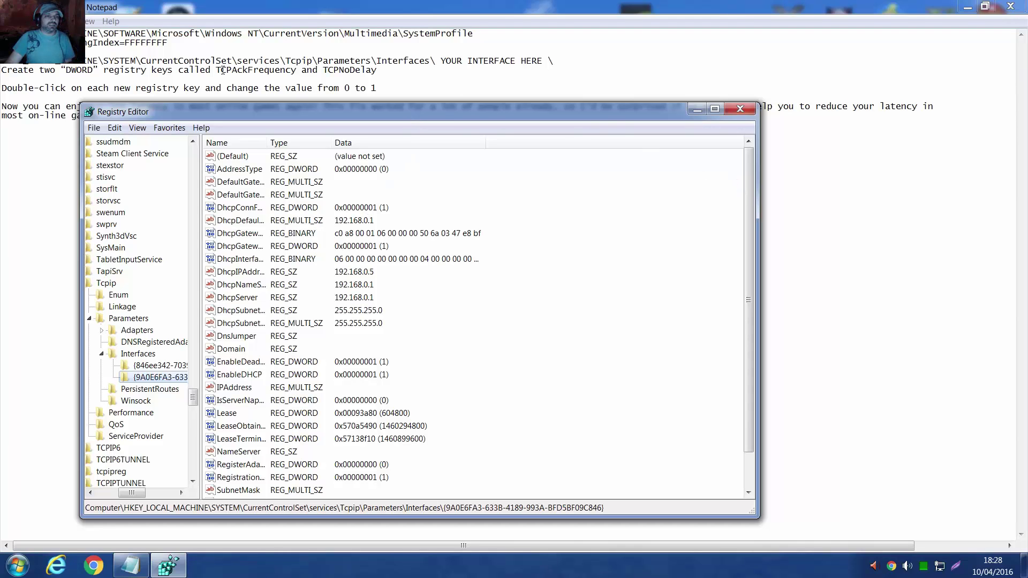
Copy the value name TCPAckFrequency from the Notepad instructions.
drag(217, 70, 298, 70)
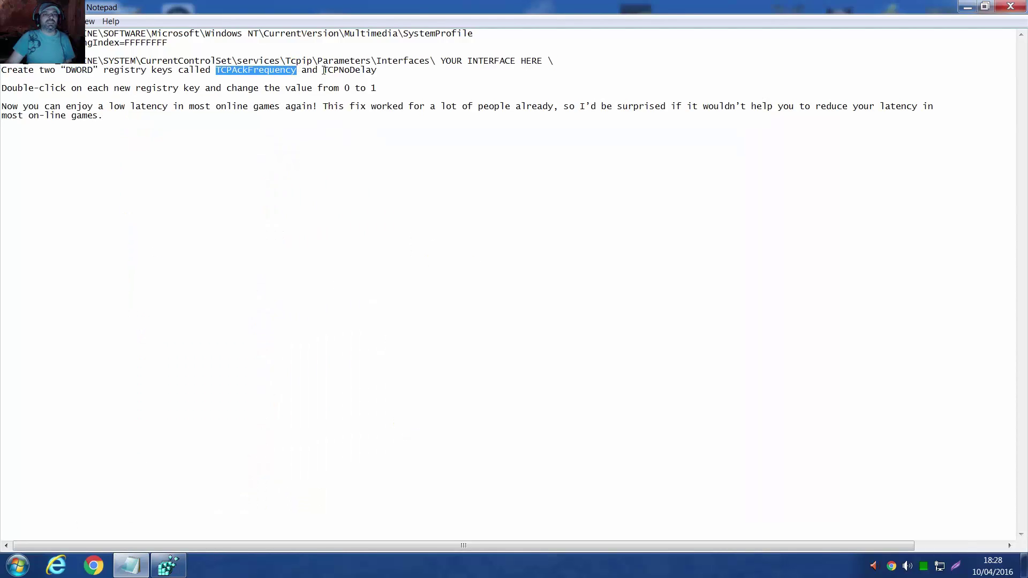
drag(324, 70, 381, 70)
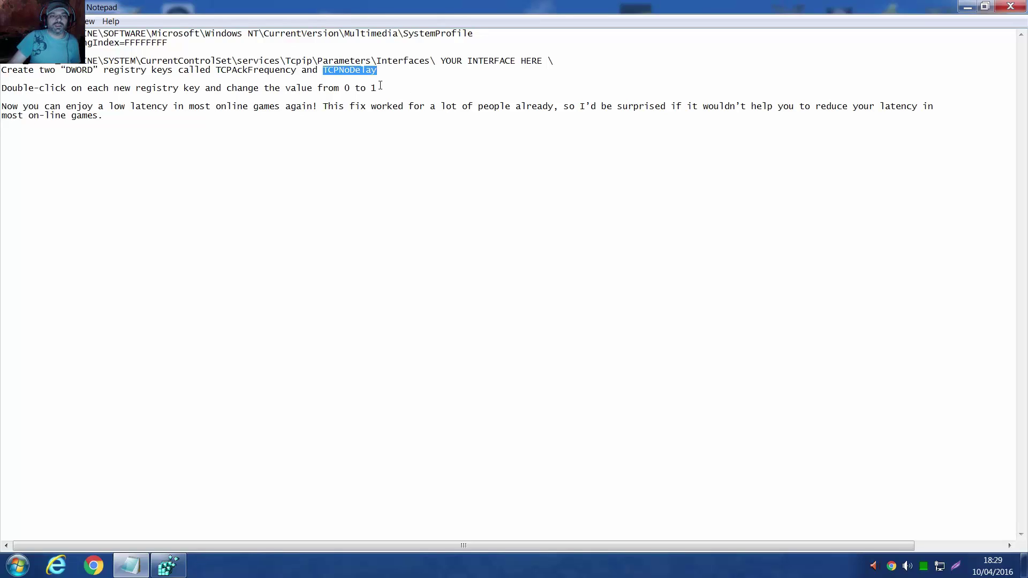
drag(217, 70, 291, 70)
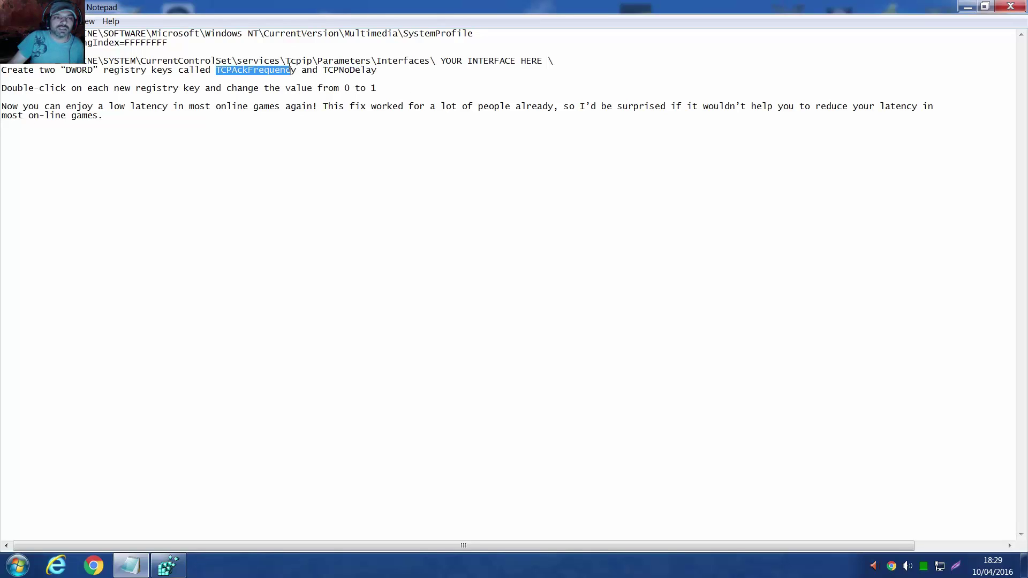
right_click(297, 69)
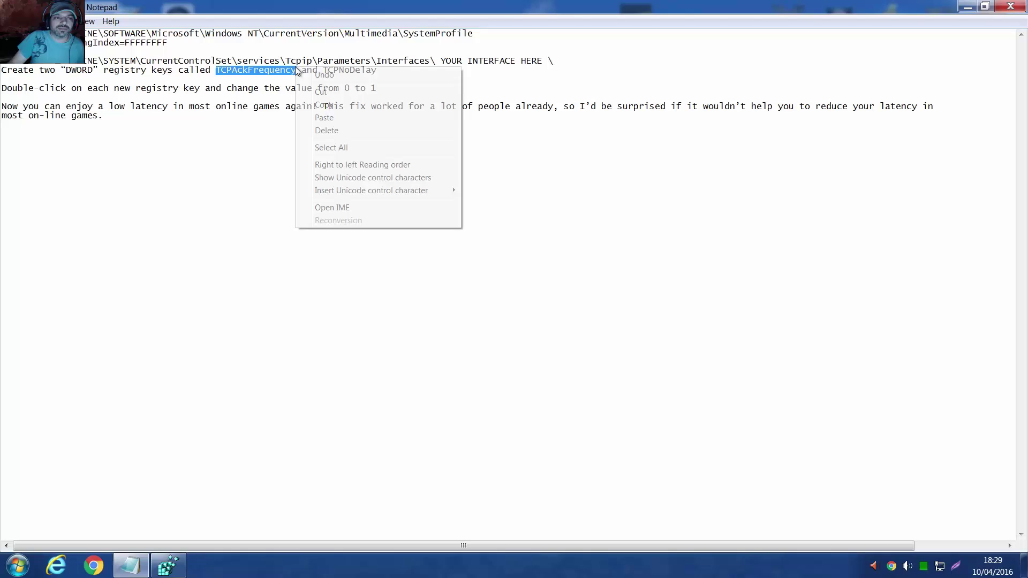
click(317, 103)
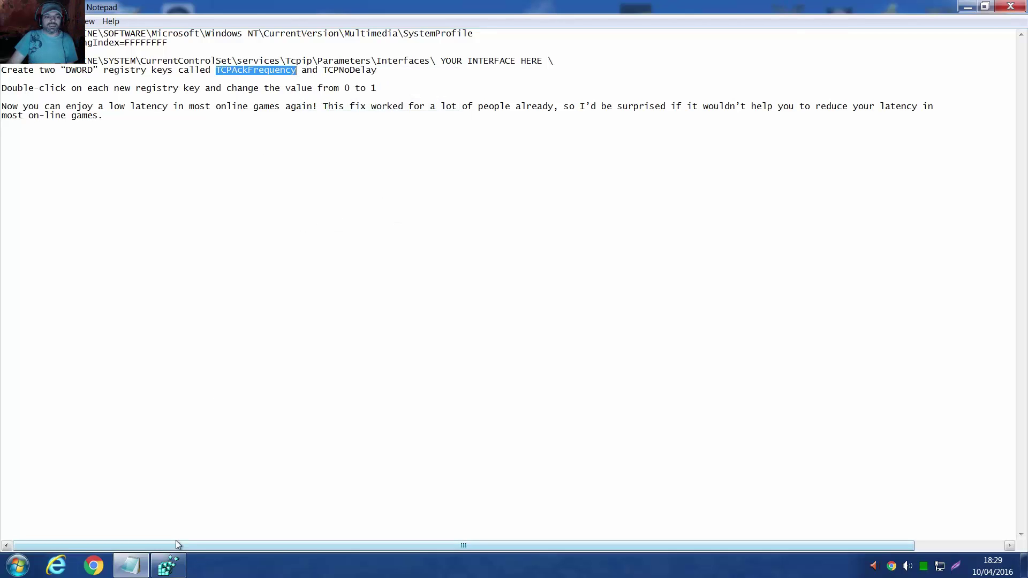
Create a DWORD (32-bit) value named TCPAckFrequency in the active interface key and set it to 1.
click(167, 566)
scroll(751, 246, down, 1)
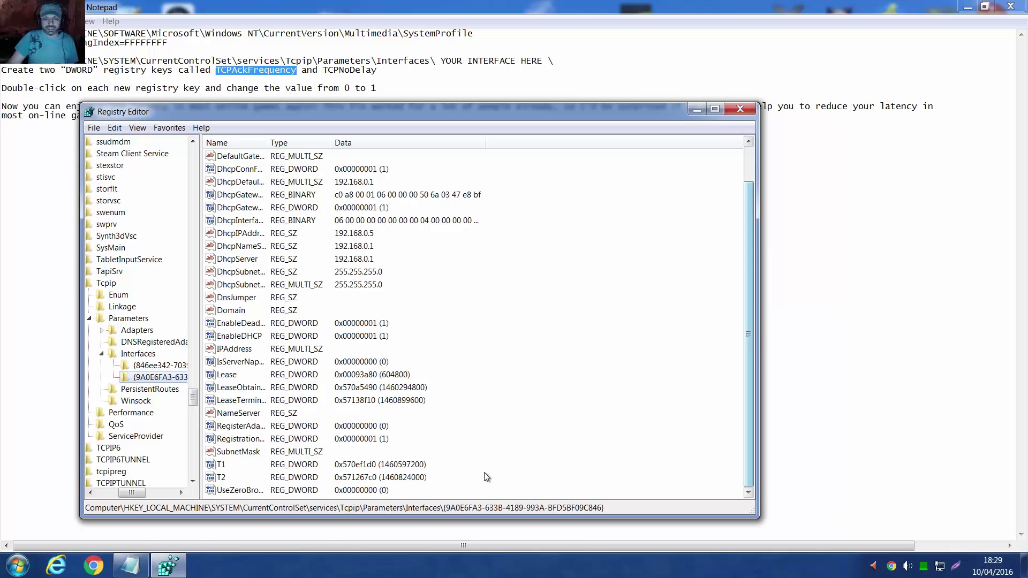
right_click(479, 391)
mouse_move(508, 399)
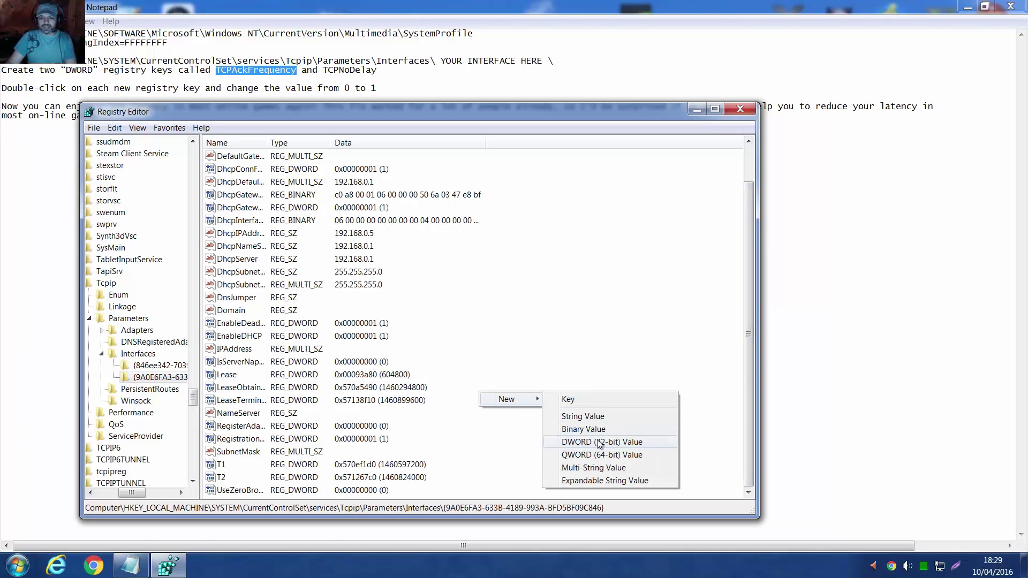
click(598, 443)
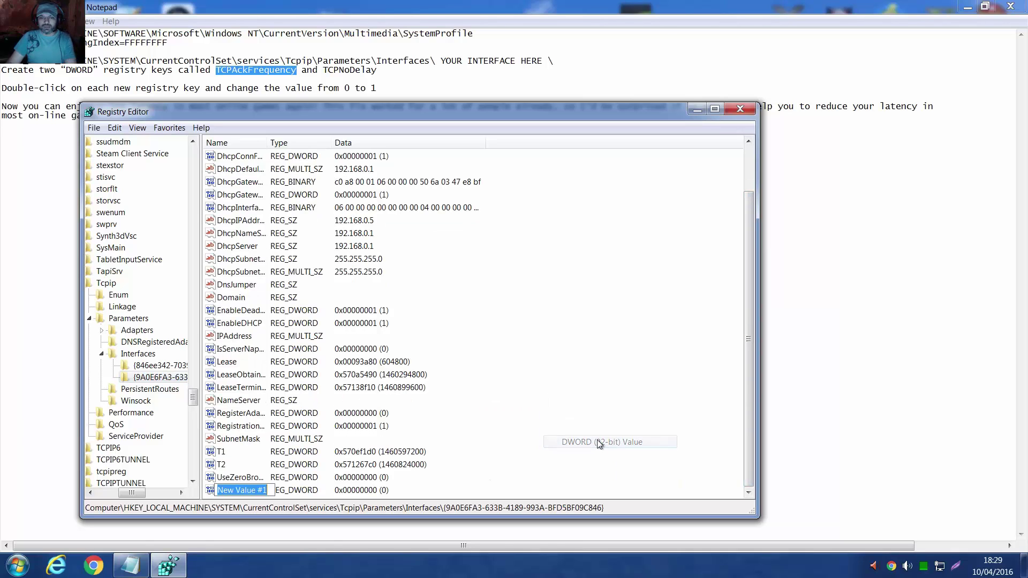
right_click(243, 493)
click(280, 383)
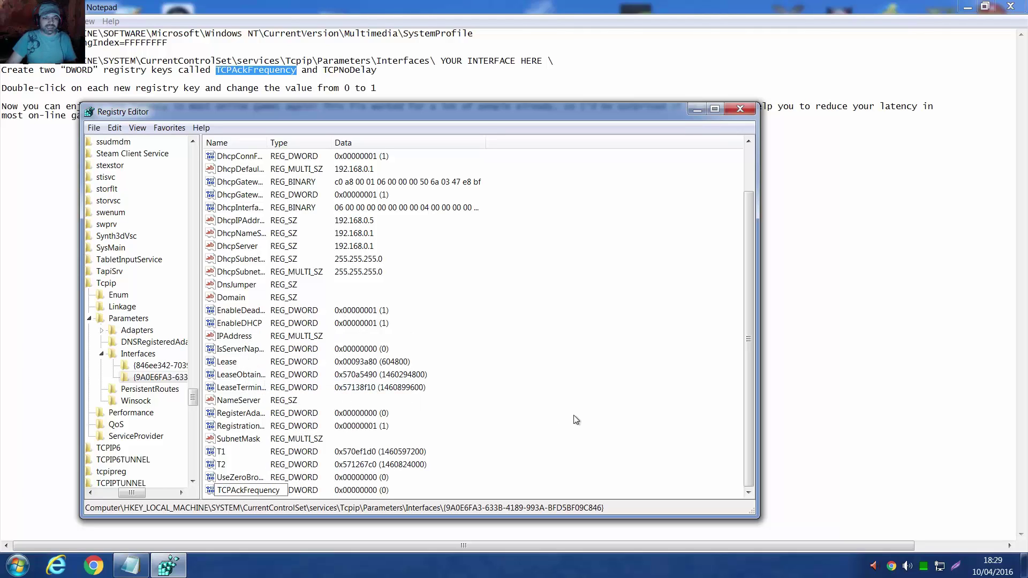
key(Home)
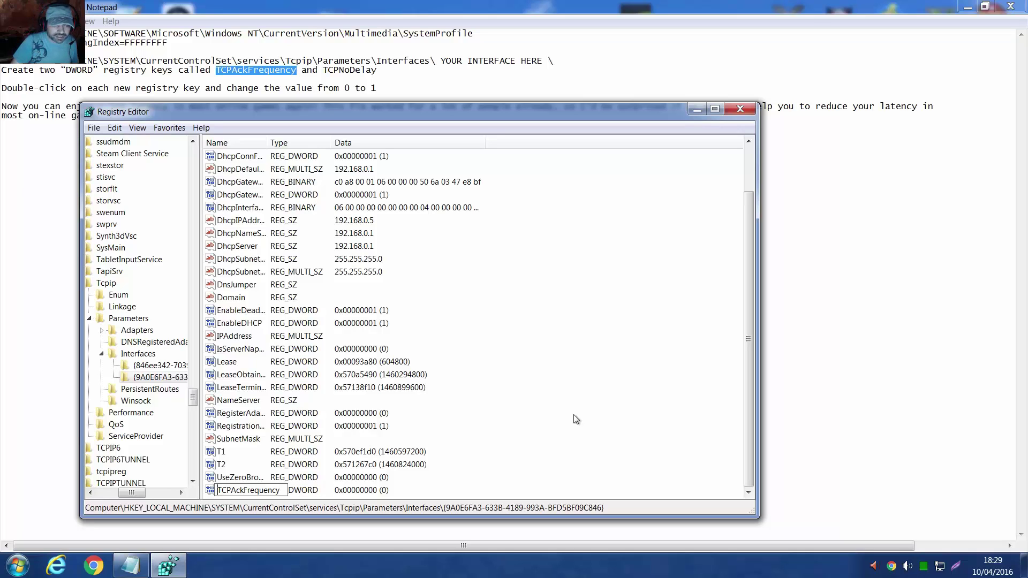
key(Return)
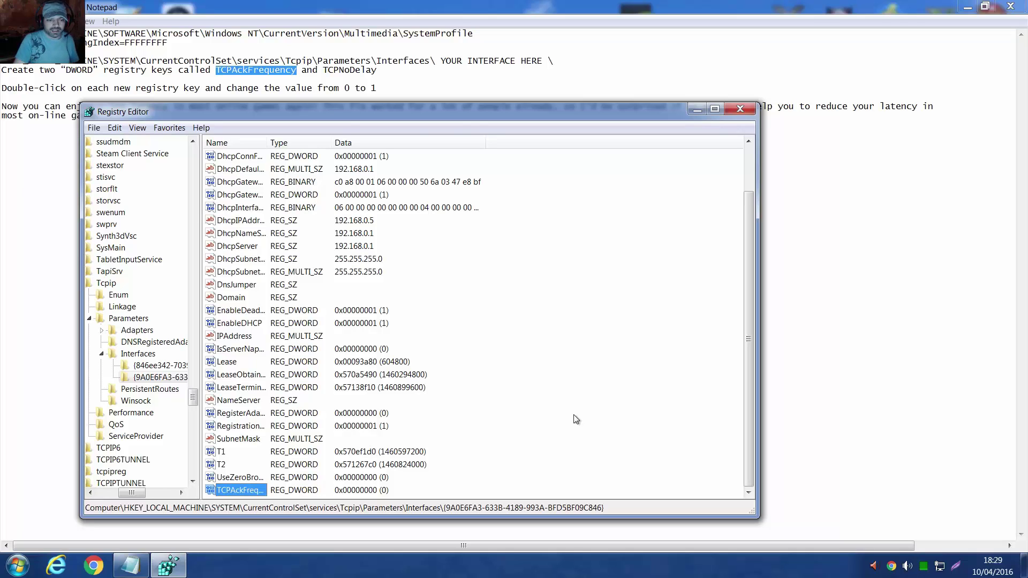
key(Return)
text(1)
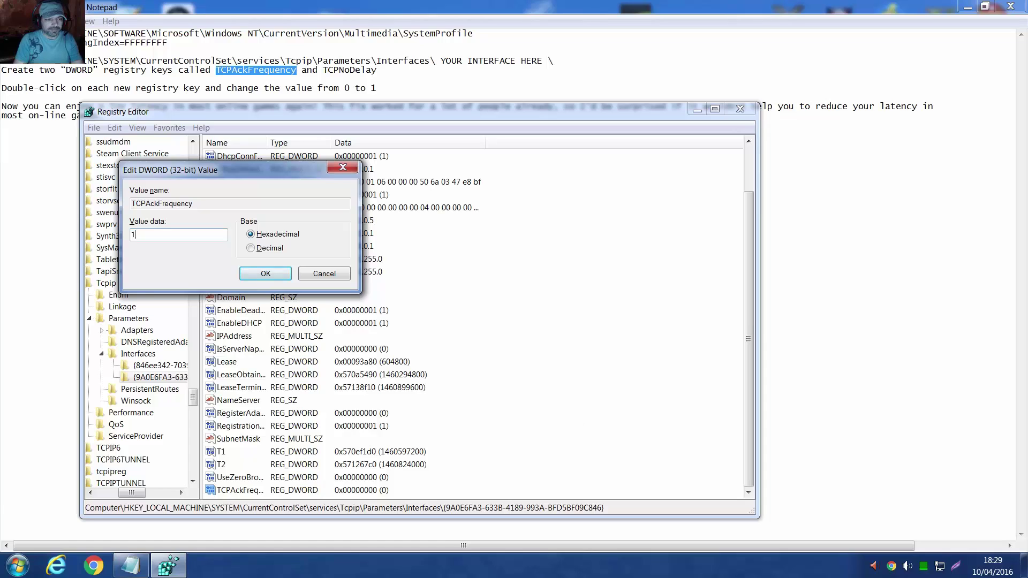
key(Return)
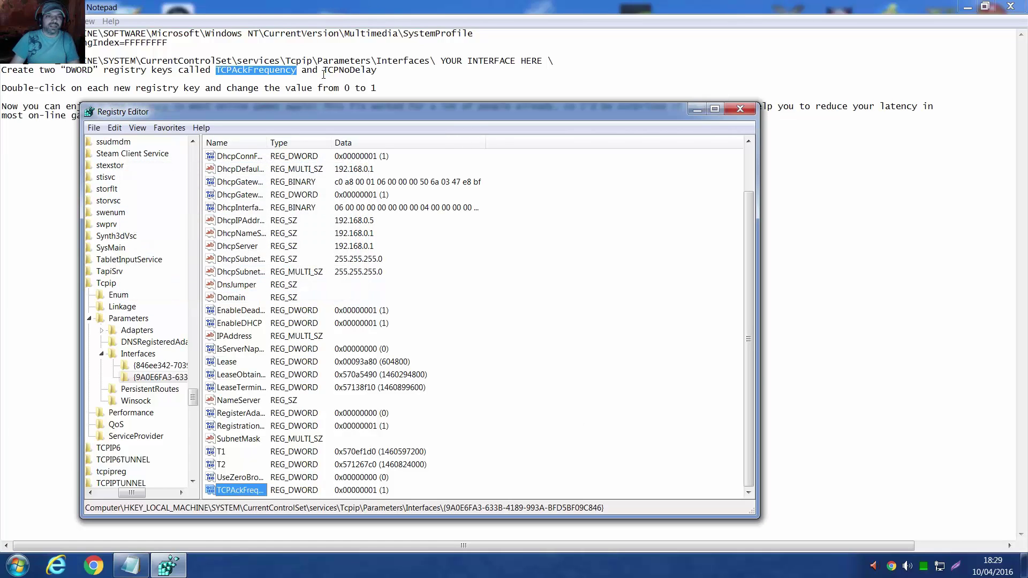
Copy the value name TCPNoDelay from the Notepad instructions.
drag(322, 71, 375, 71)
right_click(376, 71)
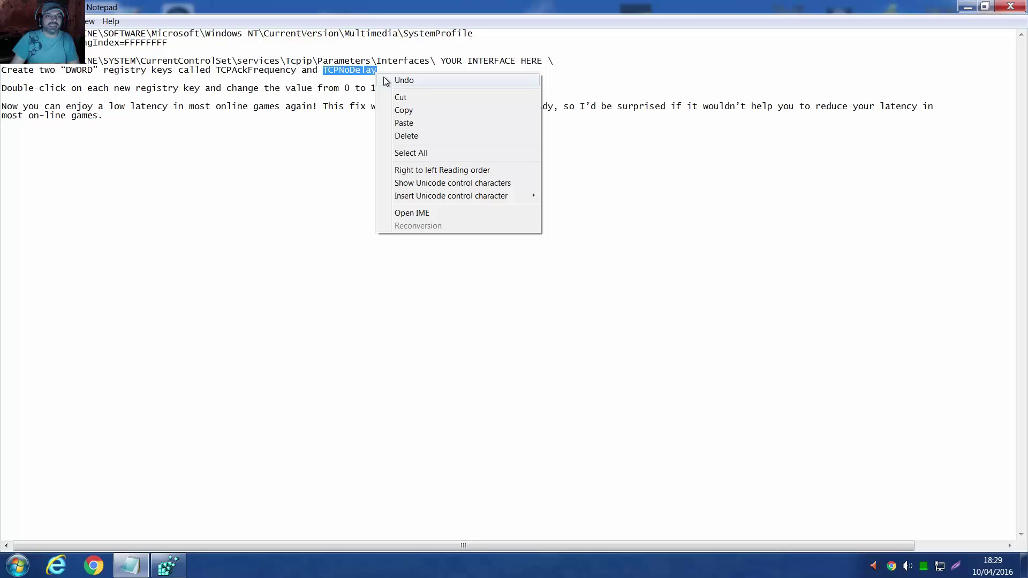
click(397, 112)
Create a DWORD (32-bit) value named TCPNoDelay in the interface key and set it to 1.
click(167, 566)
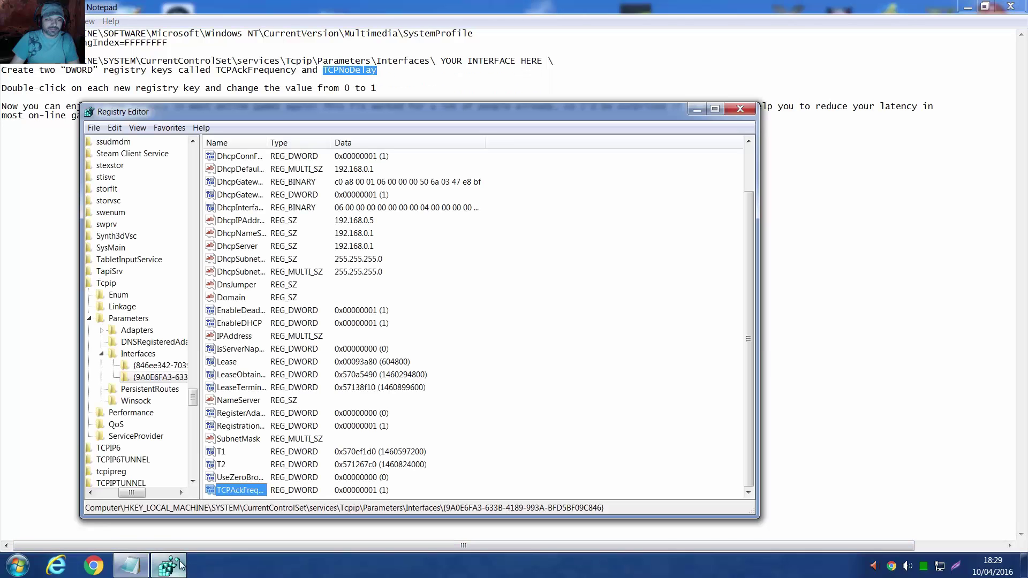
right_click(521, 374)
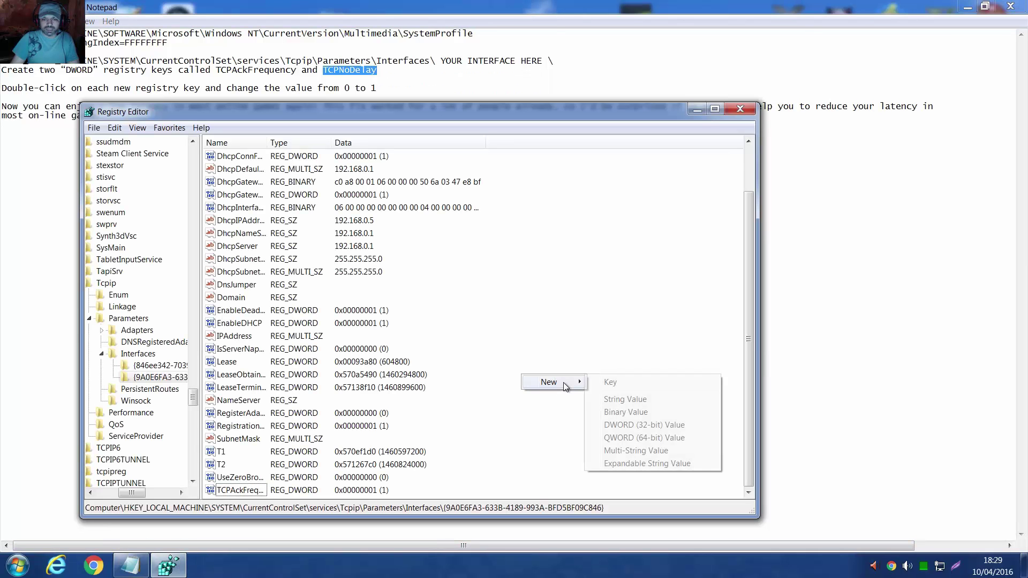
click(624, 427)
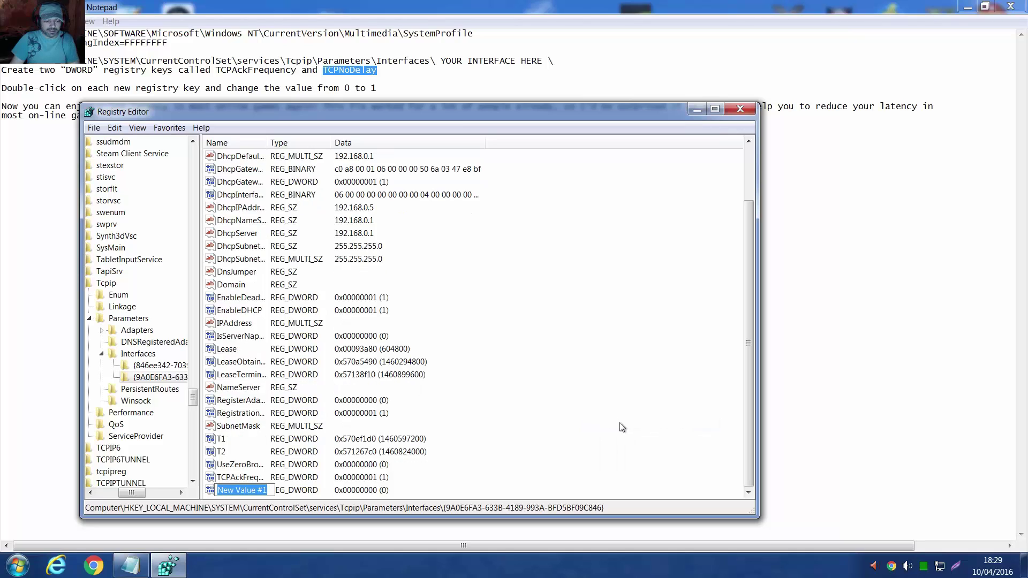
key(ctrl+v)
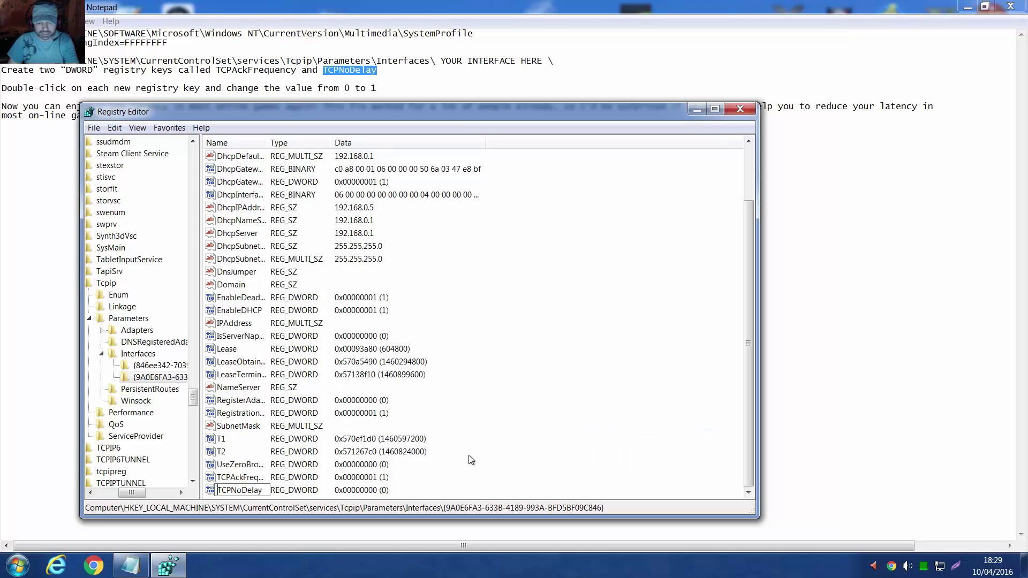
key(Return)
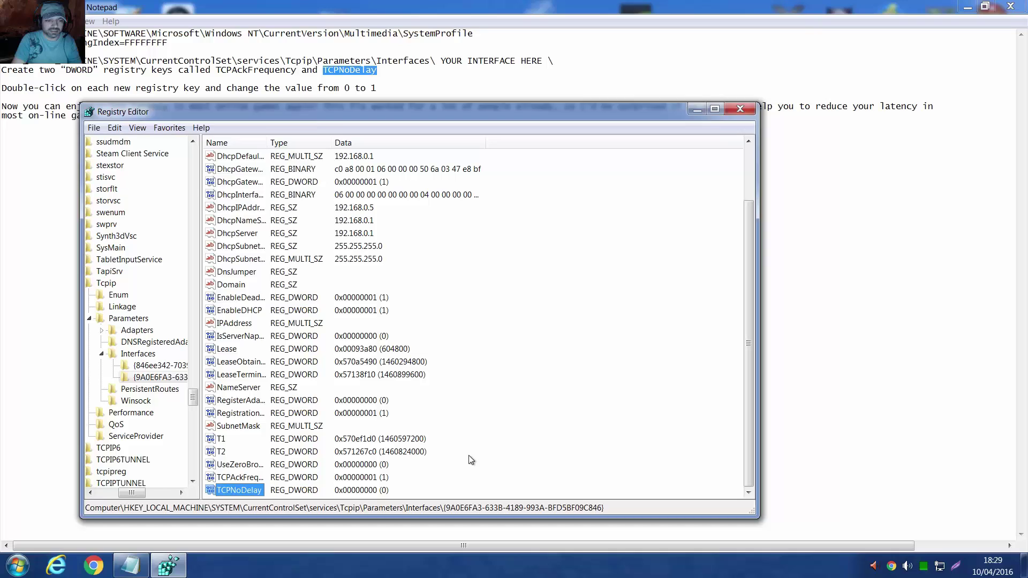
key(Return)
text(1)
key(Return)
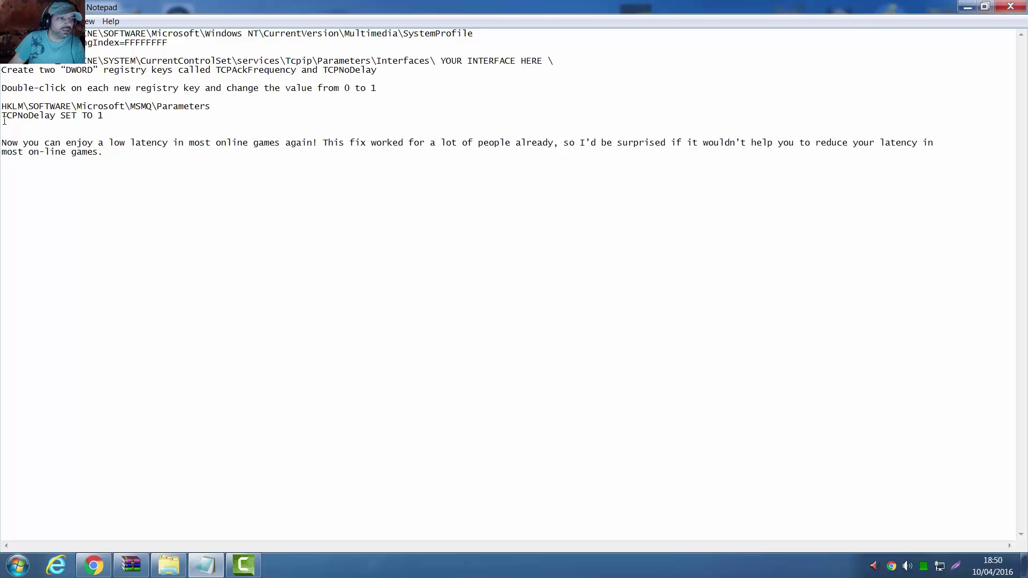
Copy TCPNoDelay from the MSMQ note and relaunch REGEDIT as administrator via Start search.
drag(7, 116, 60, 118)
right_click(58, 117)
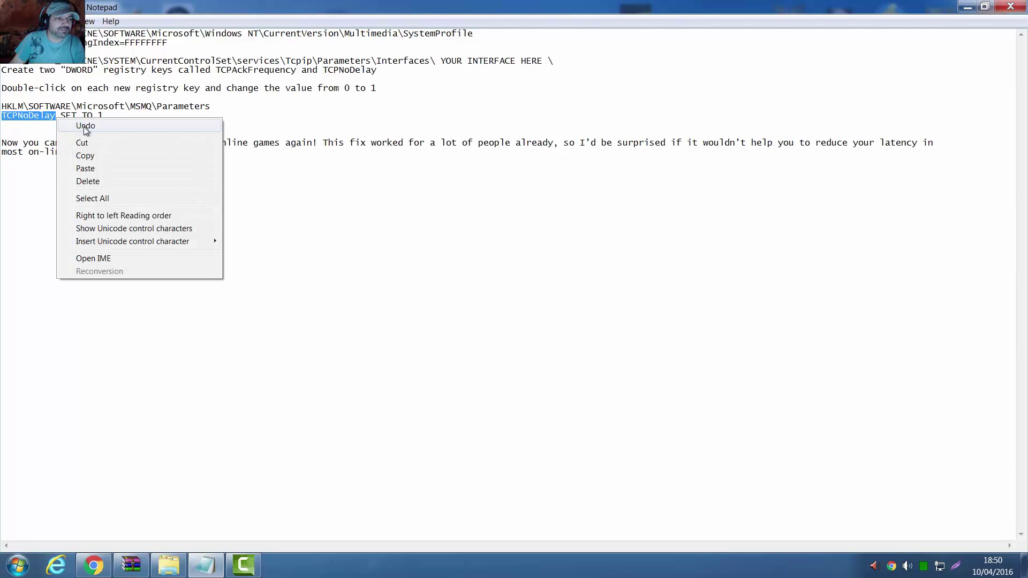
click(88, 154)
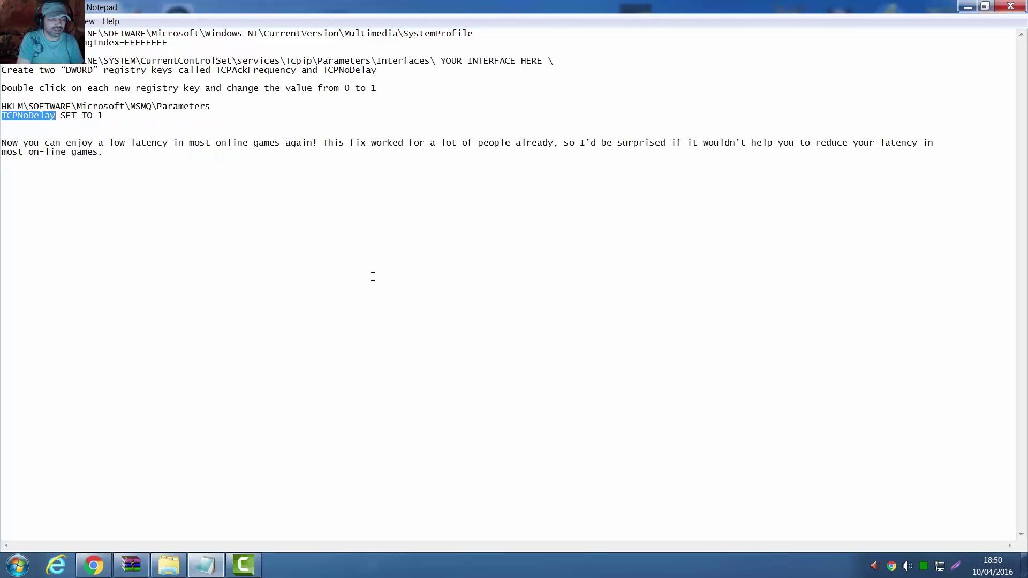
key(super)
text(REGE)
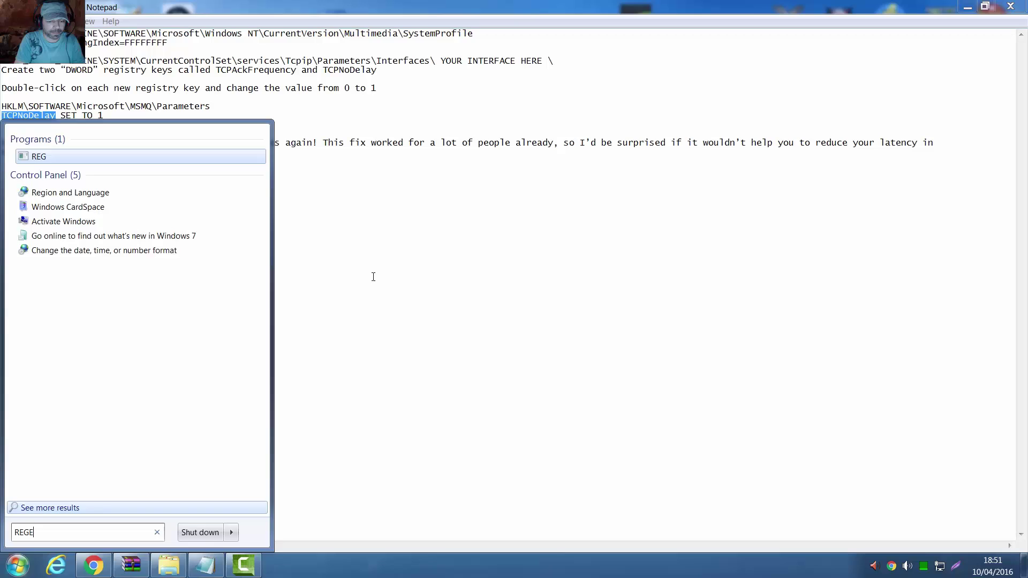
text(DIT)
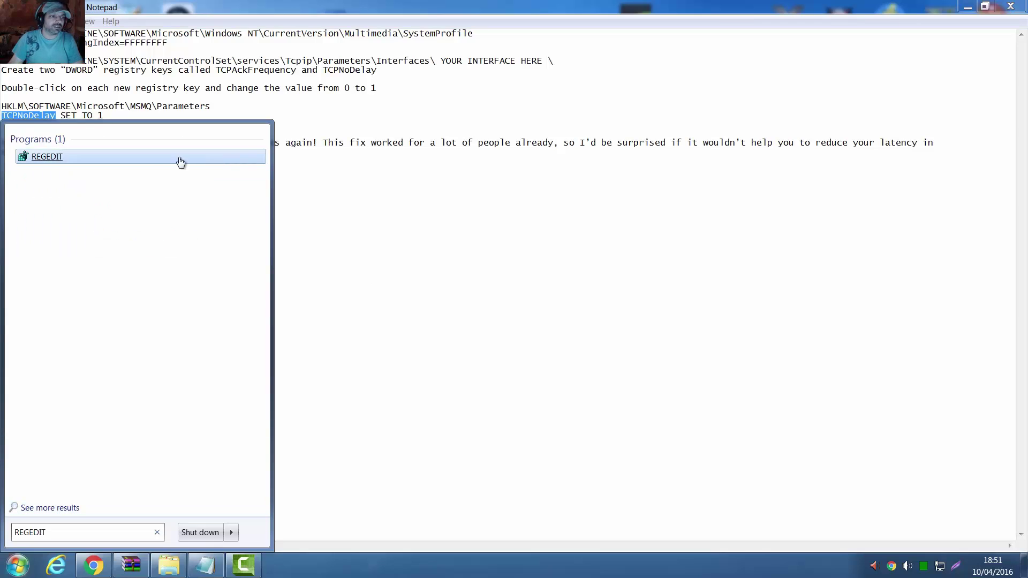
right_click(54, 159)
Launch Registry Editor as administrator and expand HKEY_LOCAL_MACHINE\SOFTWARE, collapsing SYSTEM.
click(69, 178)
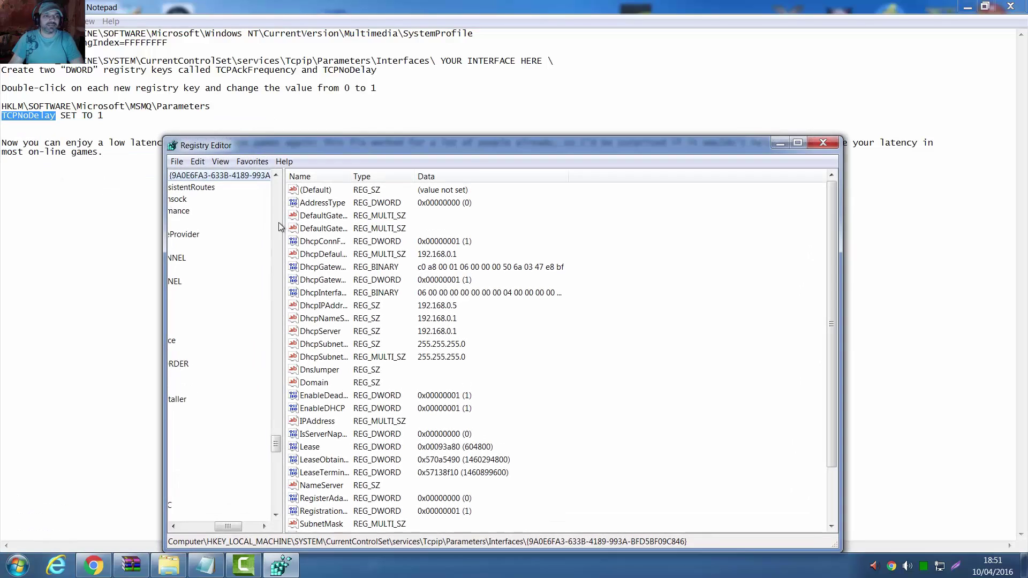
drag(228, 526, 196, 525)
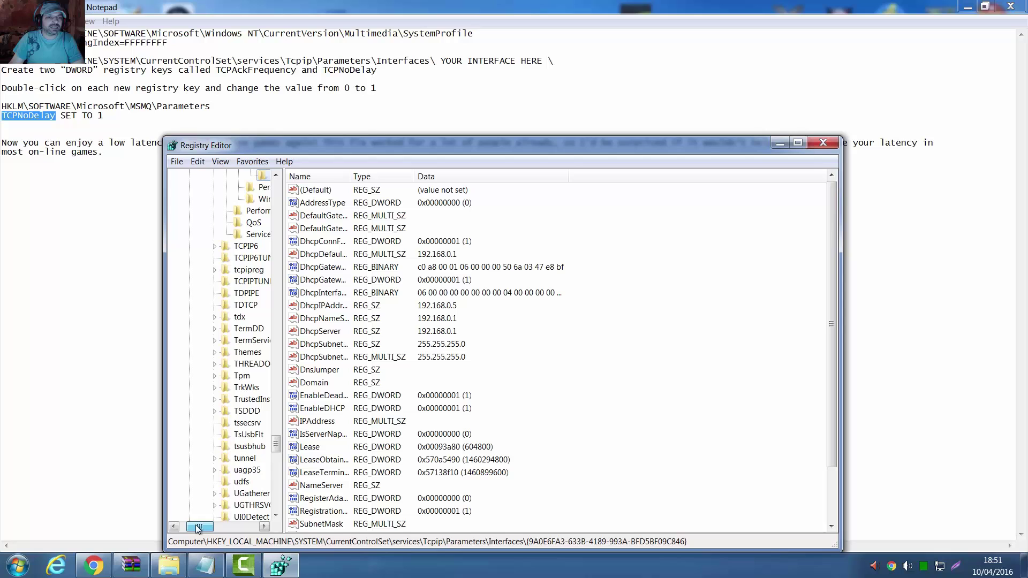
click(279, 189)
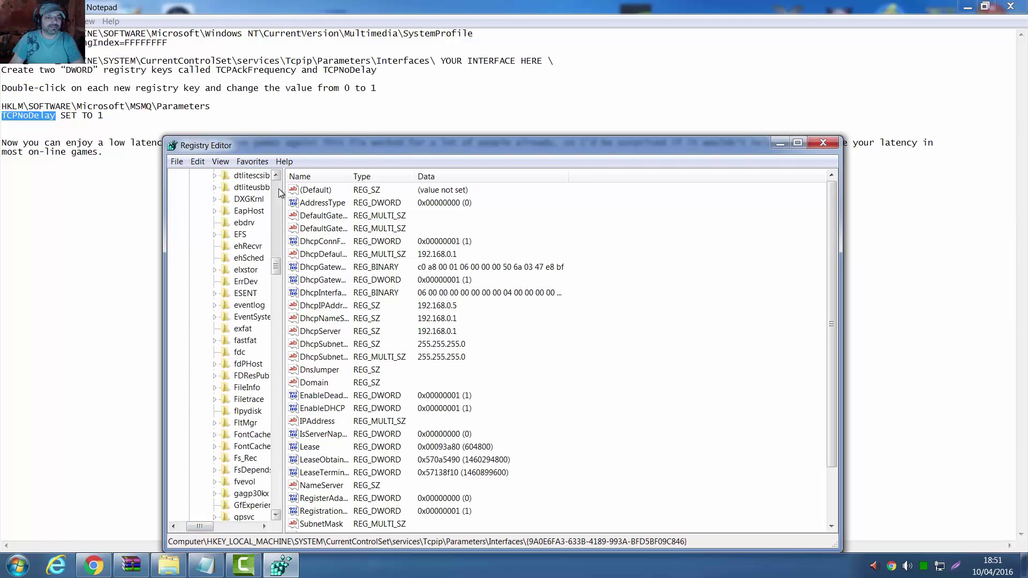
drag(277, 196, 277, 194)
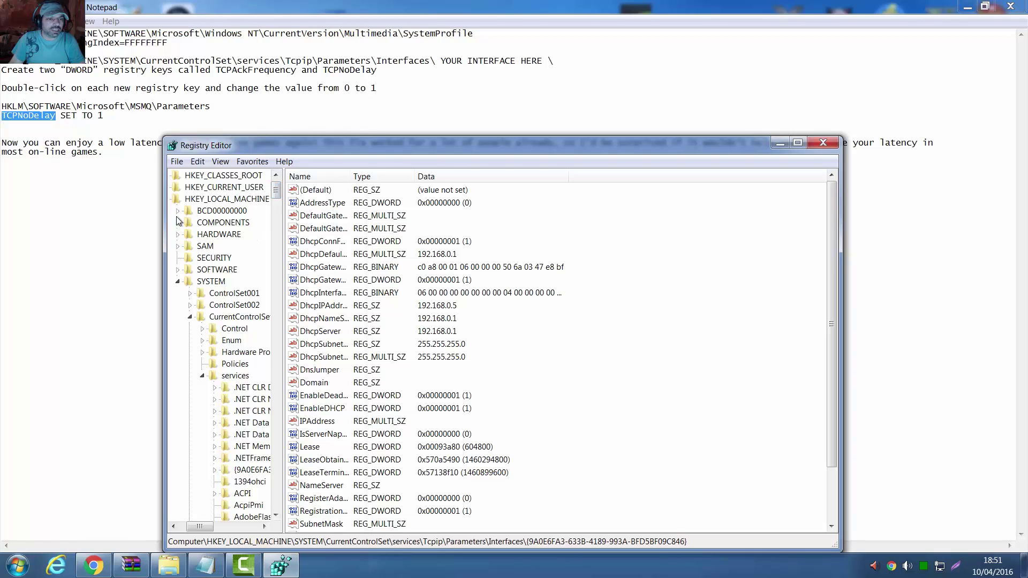
click(179, 271)
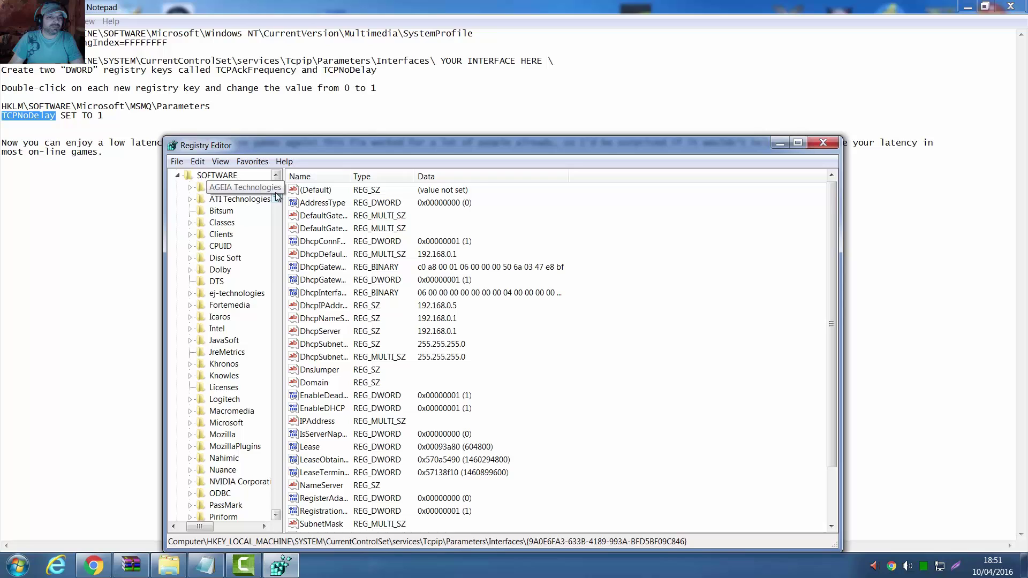
scroll(240, 226, down, 8)
scroll(257, 233, down, 7)
scroll(263, 237, up, 3)
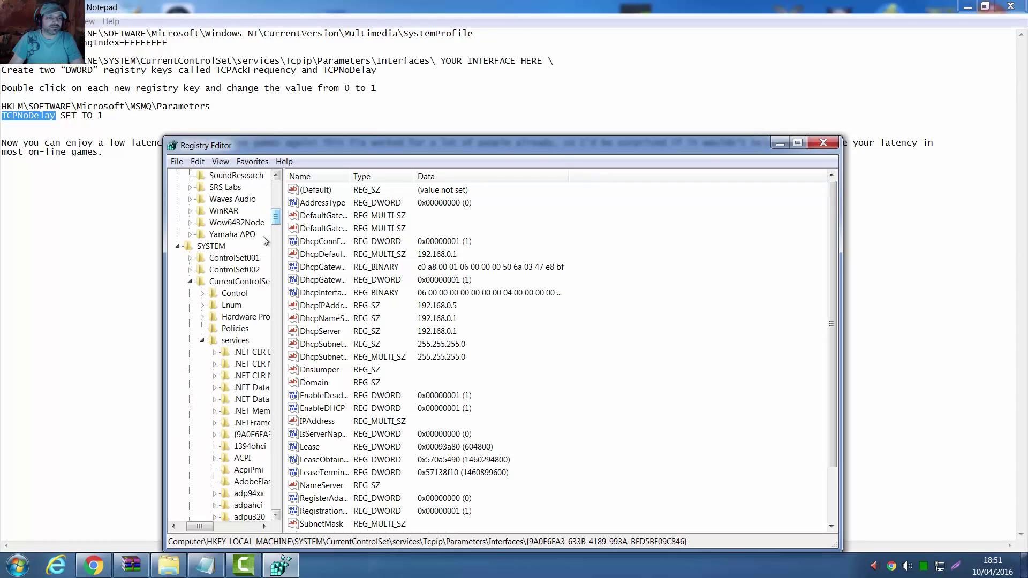
click(175, 247)
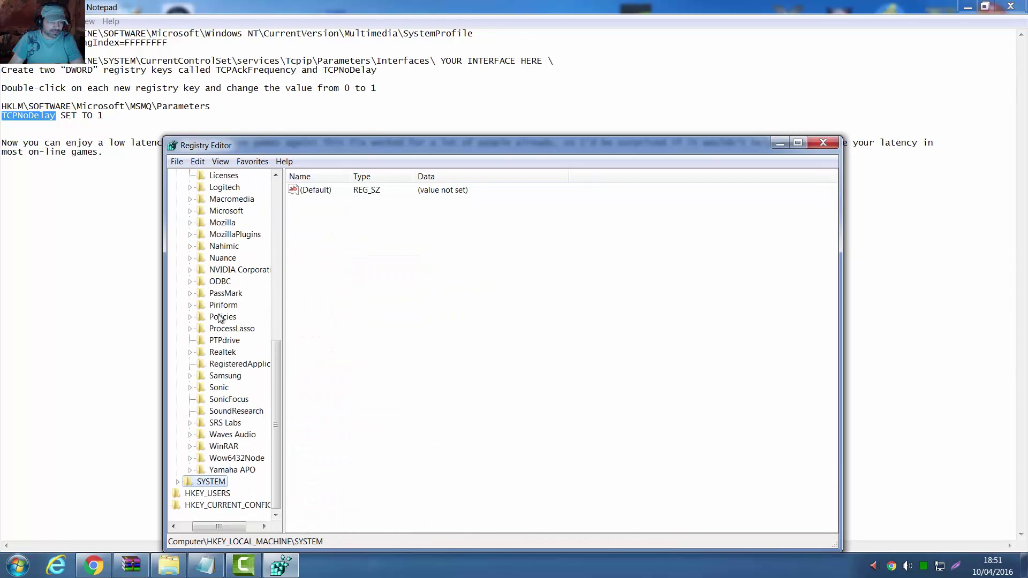
Navigate through Microsoft > MSMQ to the Parameters key showing its TcpNoDelay value.
click(219, 214)
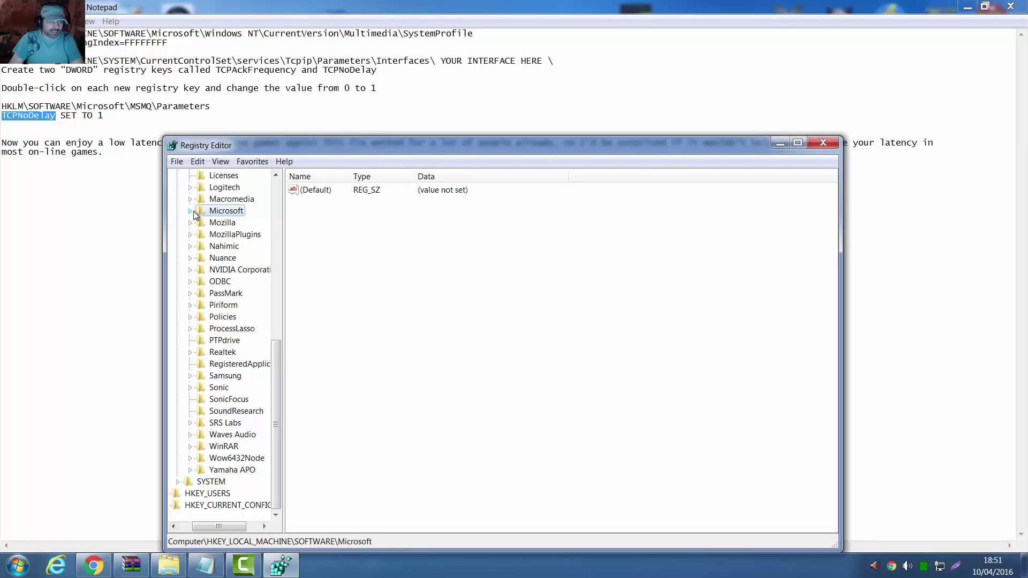
click(191, 212)
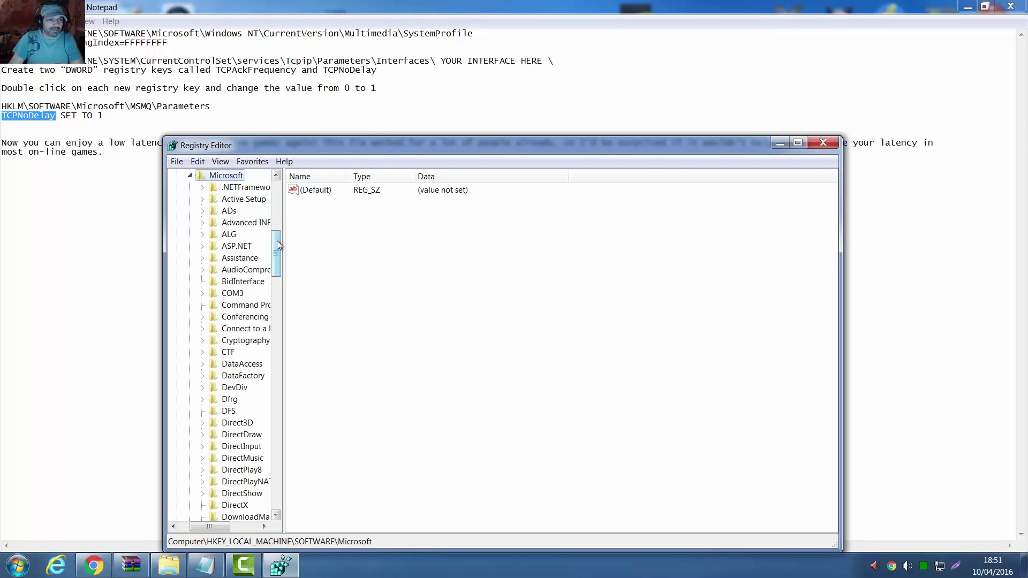
drag(277, 245, 282, 331)
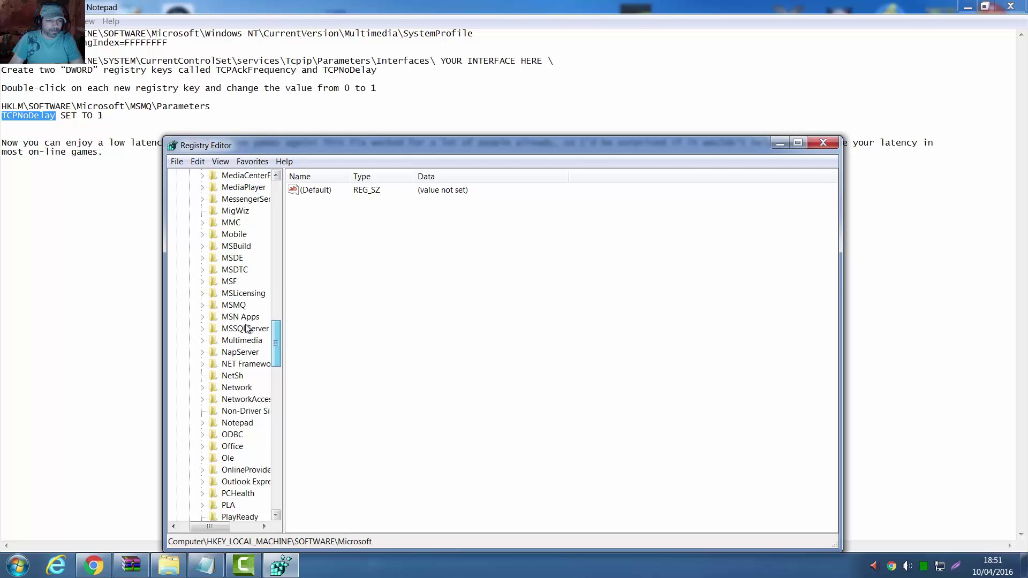
click(234, 306)
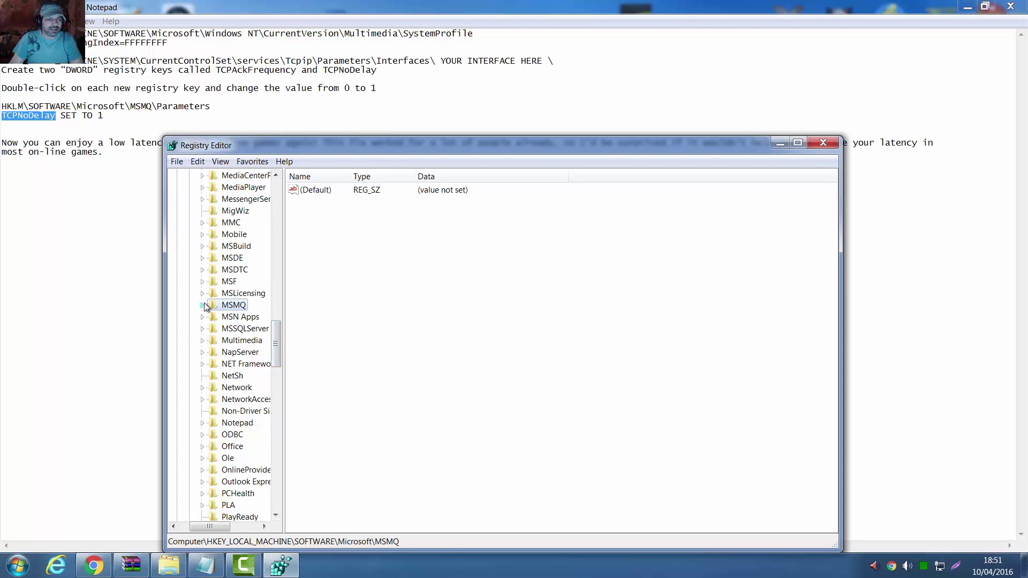
click(202, 305)
click(236, 318)
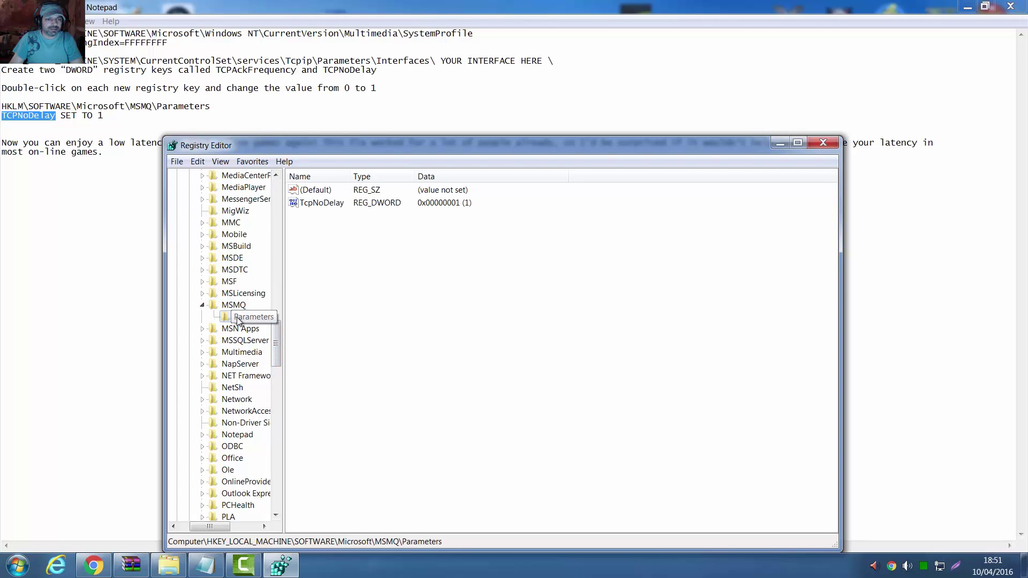
Delete the existing TcpNoDelay value from MSMQ Parameters.
click(322, 204)
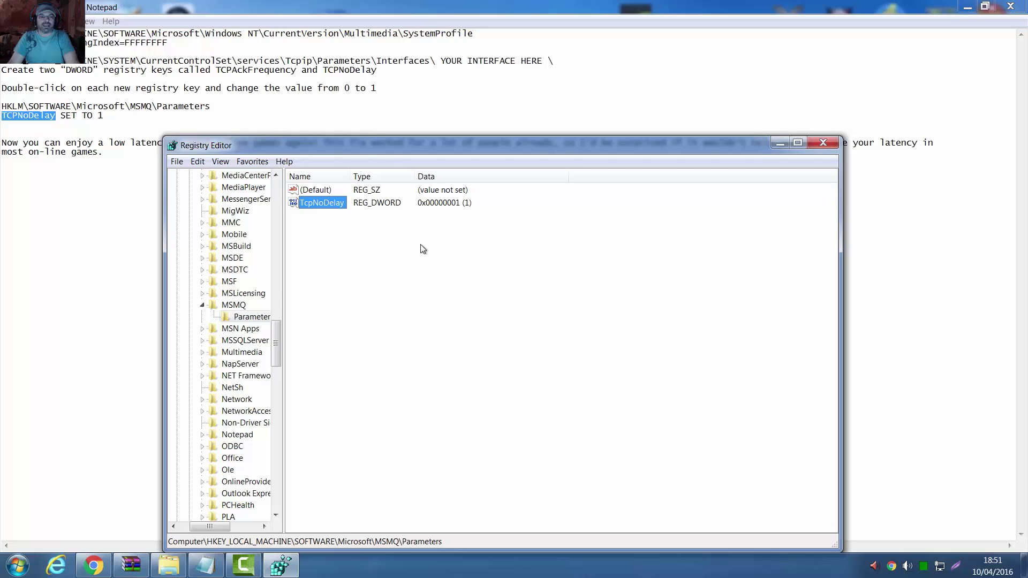
right_click(324, 207)
click(376, 243)
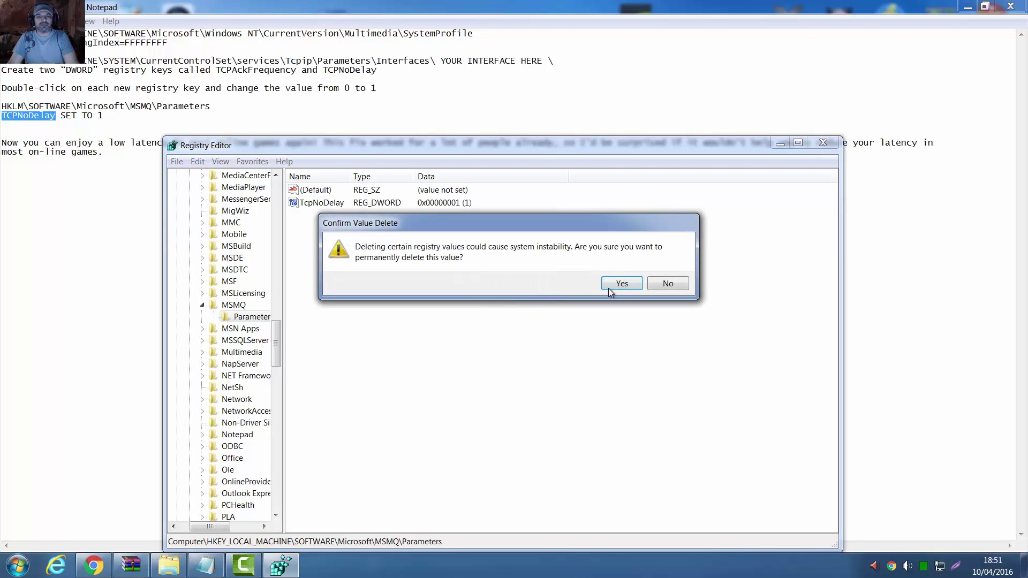
click(619, 283)
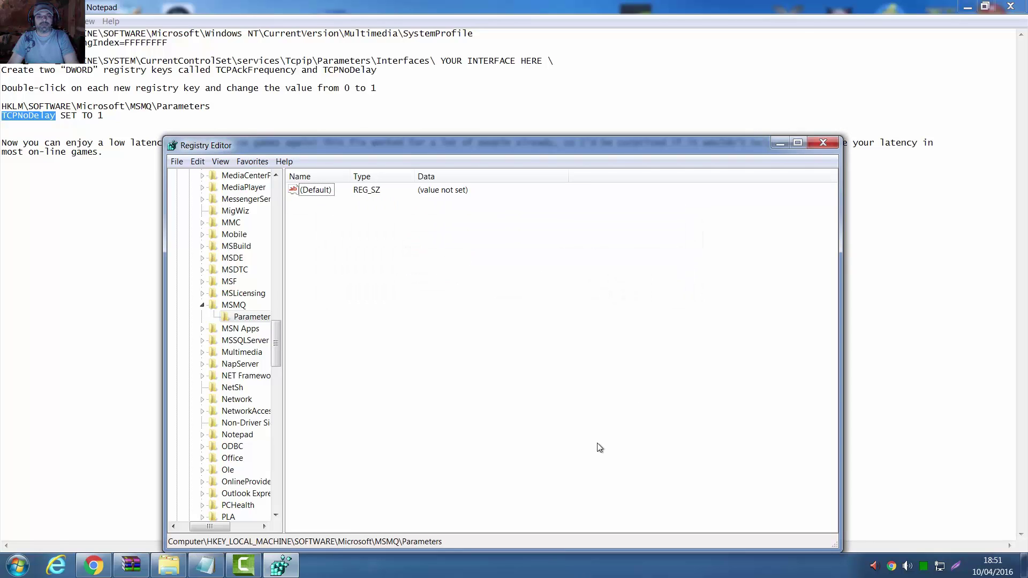
Create a new DWORD (32-bit) value in MSMQ Parameters.
right_click(316, 238)
mouse_move(343, 242)
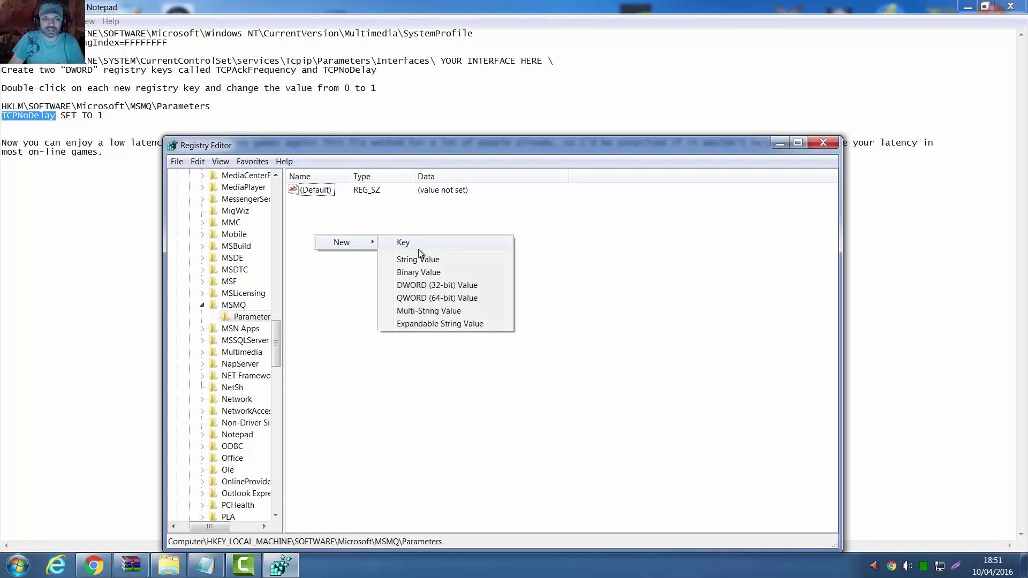
click(437, 285)
Name the new DWORD TCPNoDelay by pasting and set its data to 1.
right_click(328, 200)
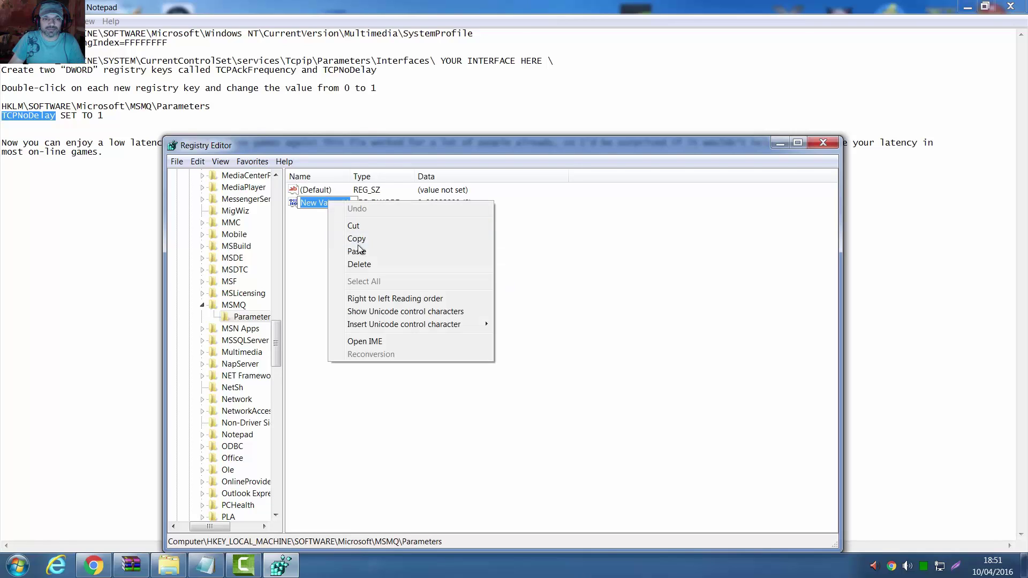
click(357, 250)
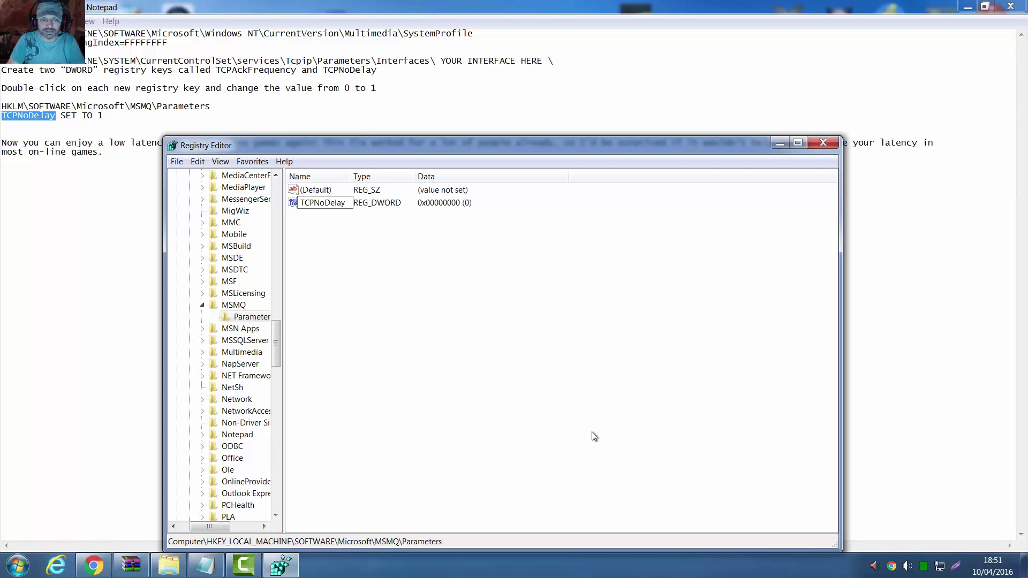
key(Return)
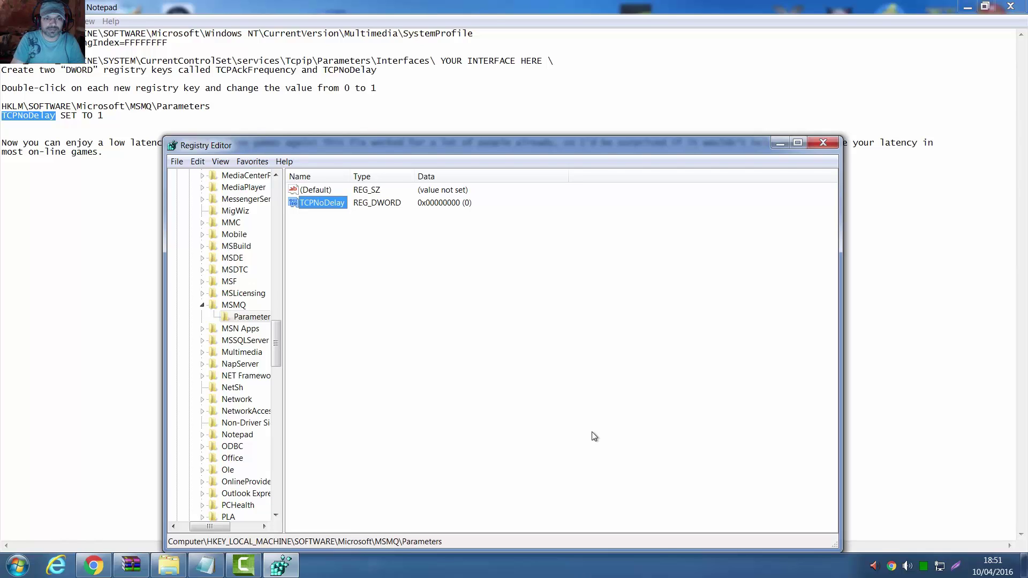
key(Return)
text(1)
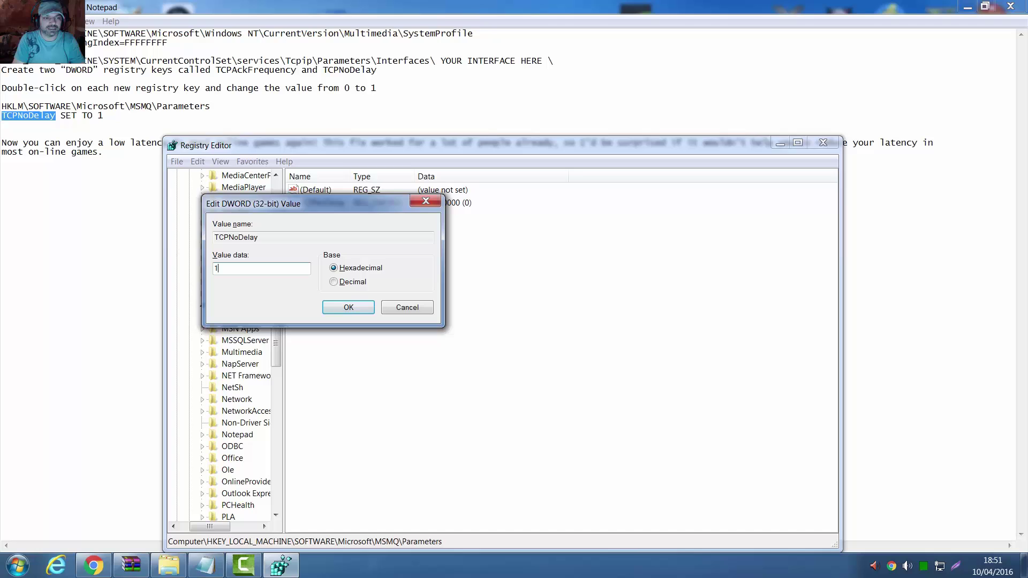
key(Return)
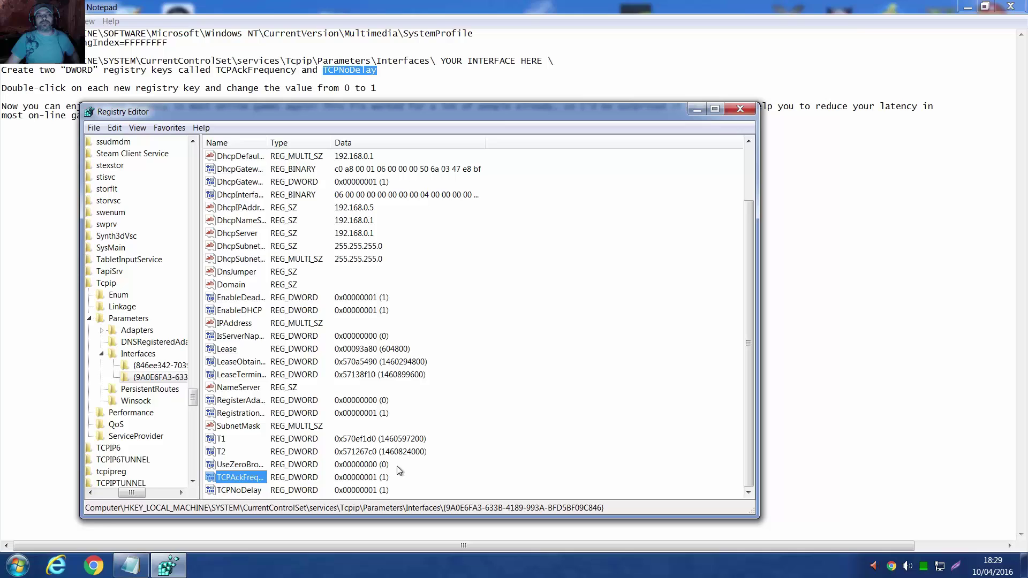
Move the Registry Editor window aside to reveal the Notepad instructions.
drag(503, 126, 717, 151)
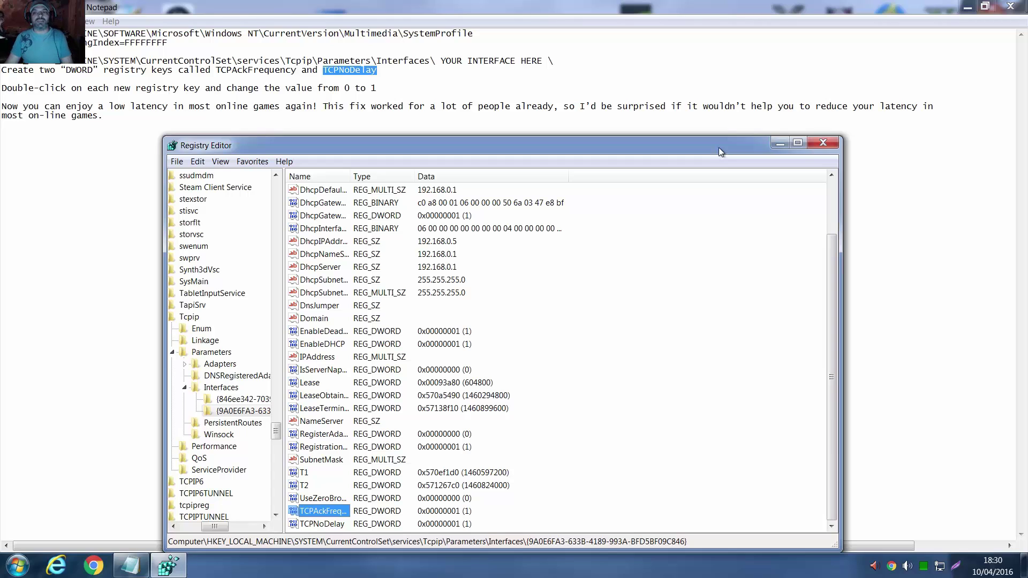
click(828, 140)
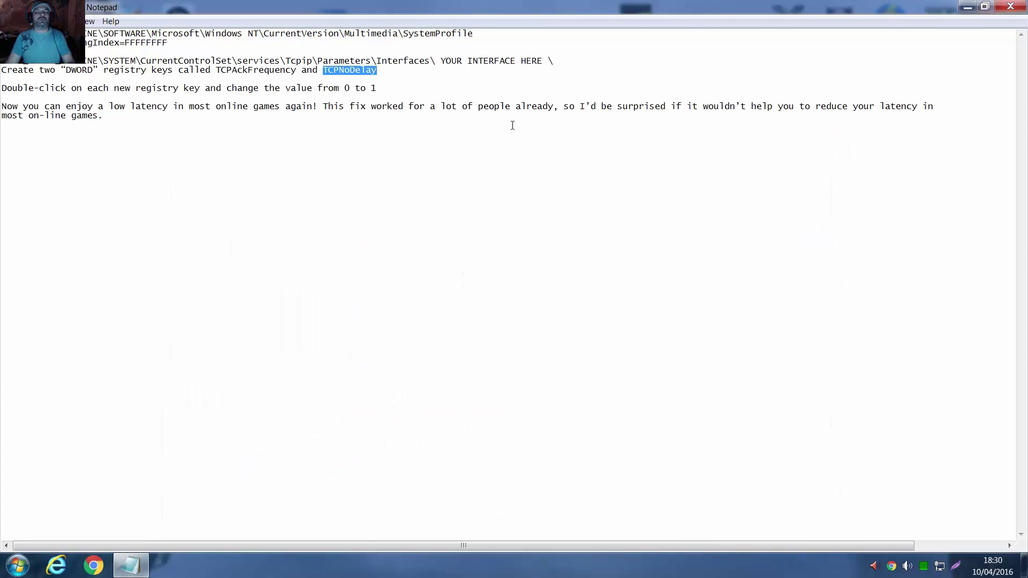